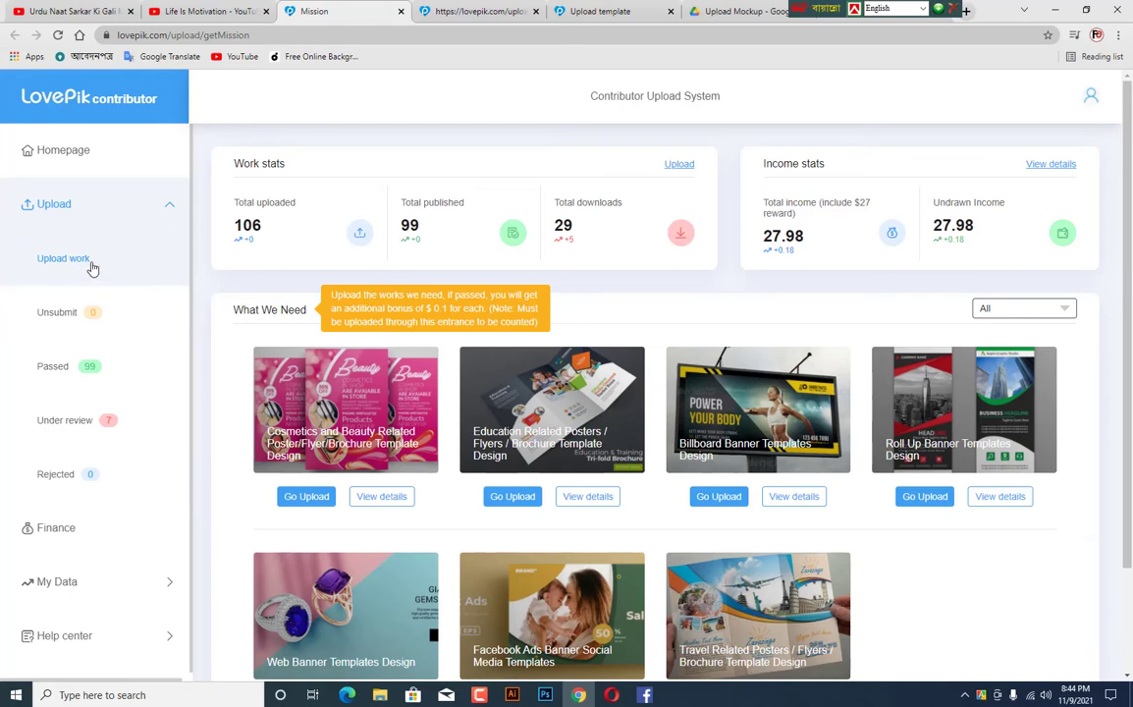
- Open the work upload page and review the available upload categories from Templates to PowerPoint
left_click(65, 259)
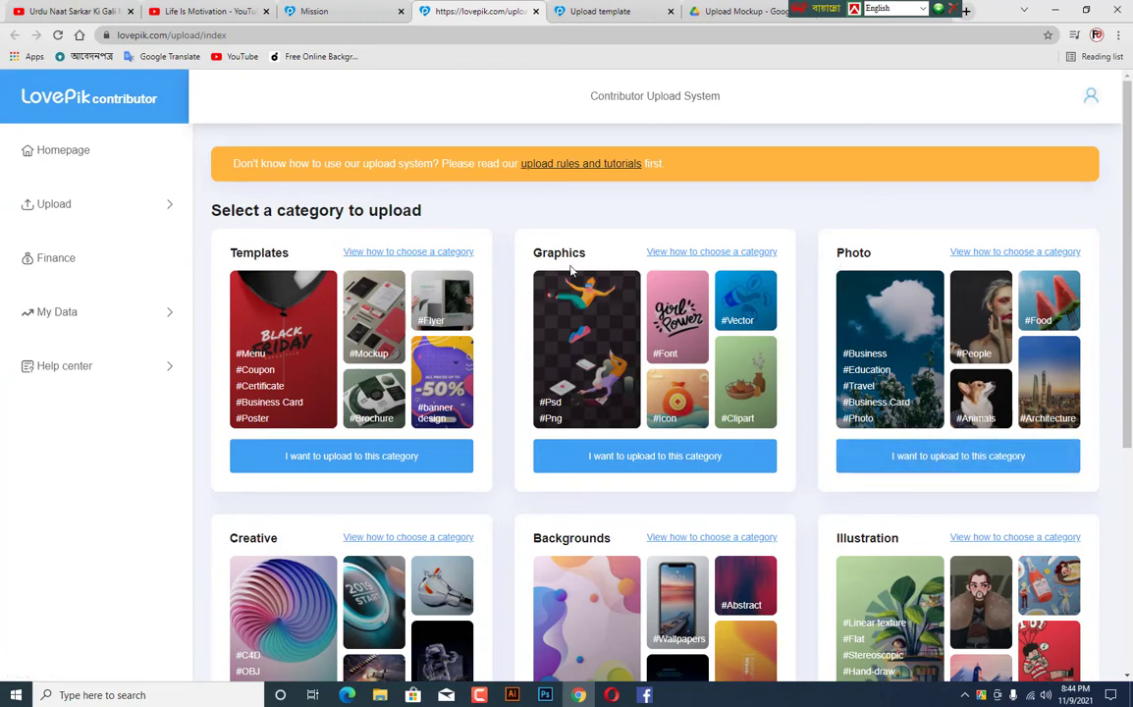
scroll(538, 393, "down", 3)
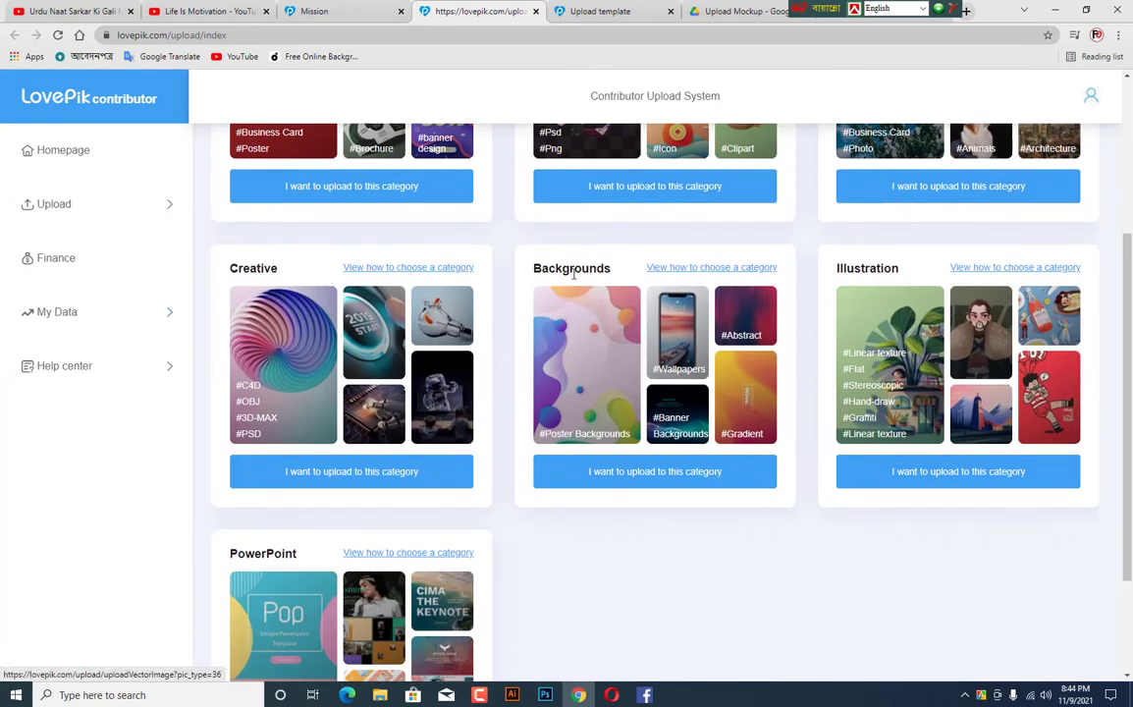
scroll(589, 393, "down", 2)
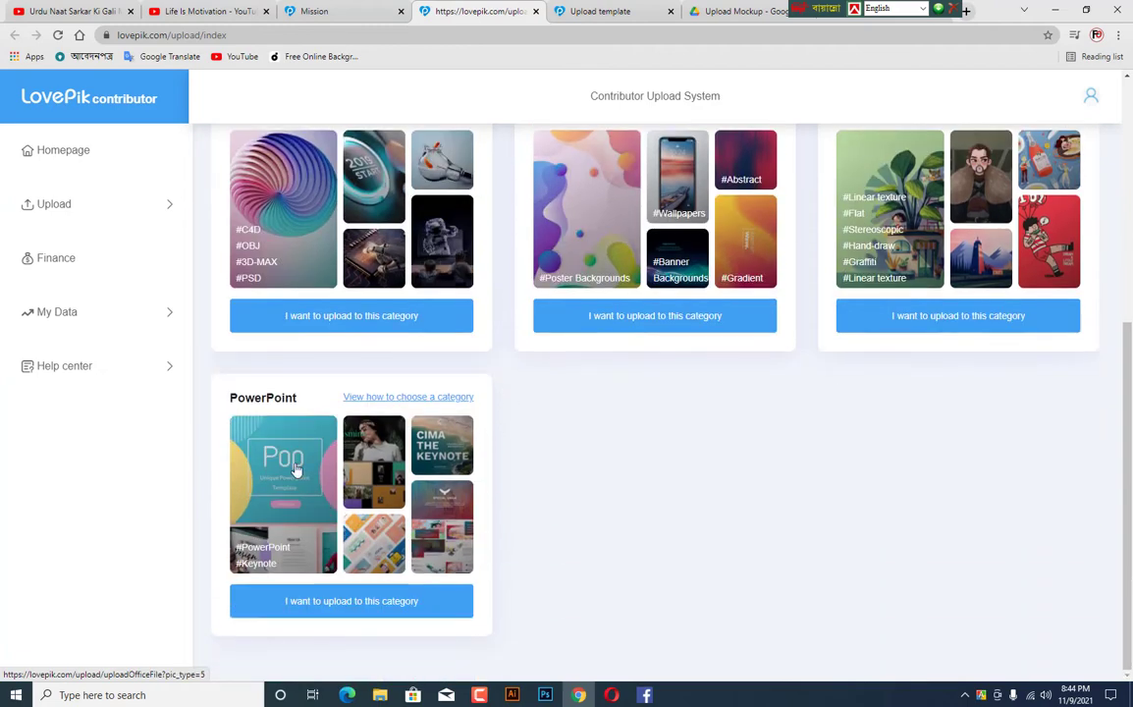
scroll(756, 541, "up", 2)
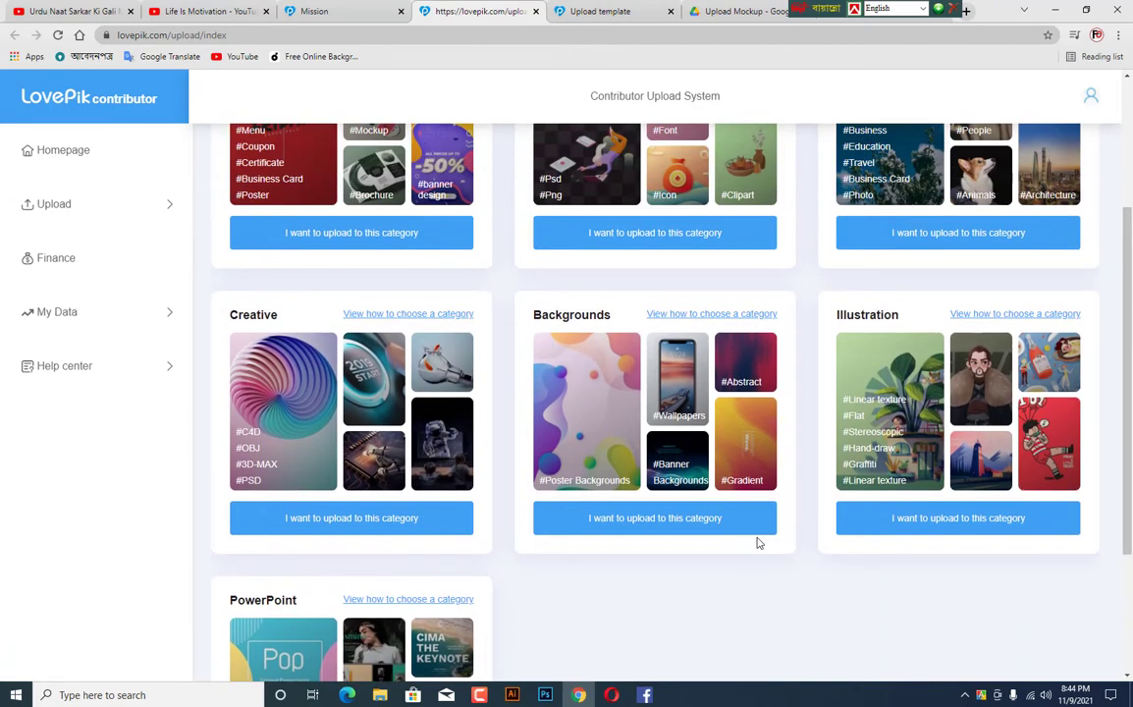
scroll(756, 542, "up", 2)
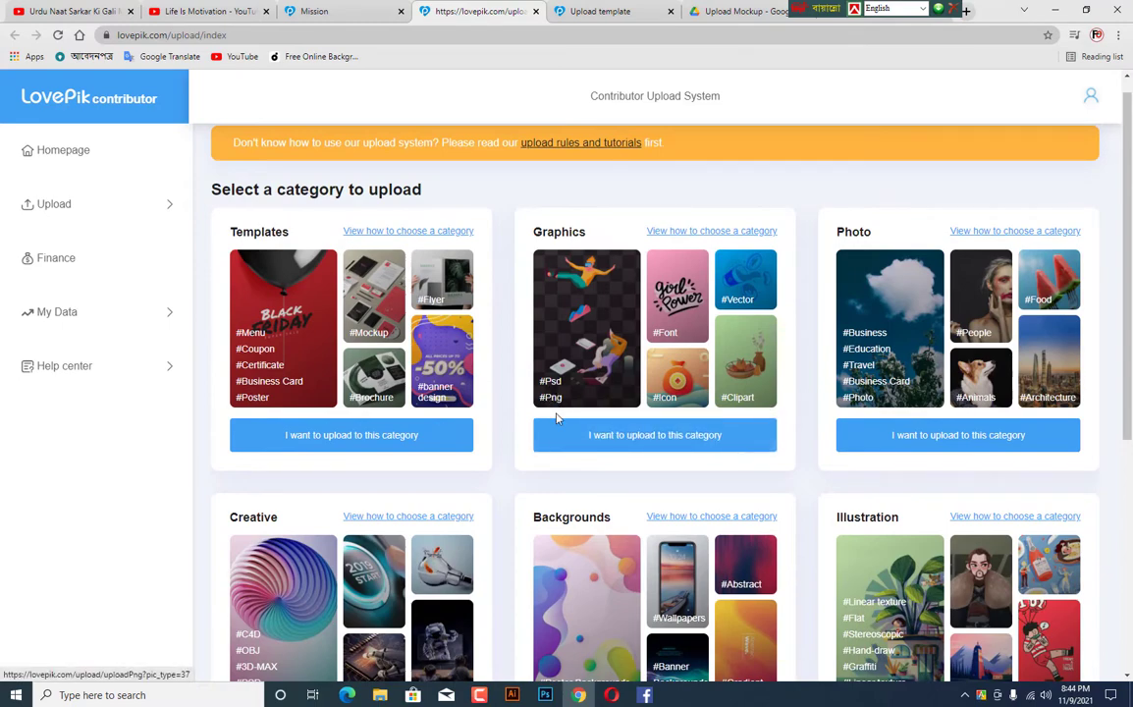
scroll(895, 507, "down", 1)
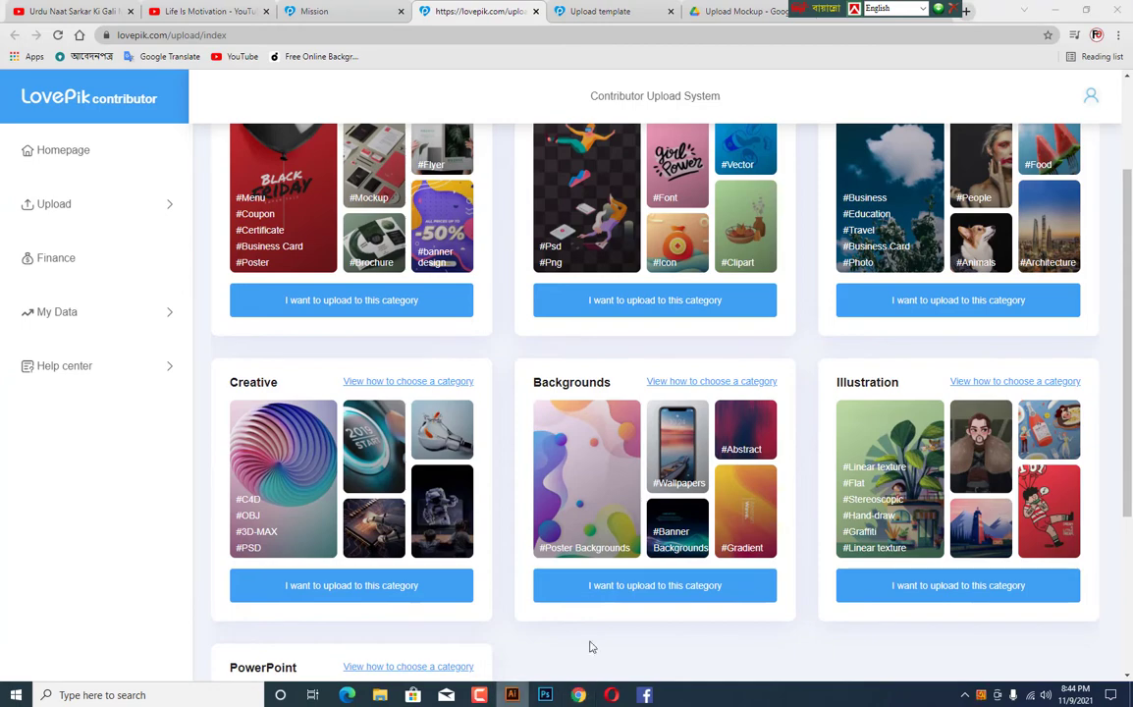
- Switch to Illustrator and examine the Happy New Year 2022 artwork to decide which upload category fits
left_click(511, 694)
scroll(383, 306, "up", 1)
scroll(187, 246, "down", 1)
scroll(126, 229, "up", 1)
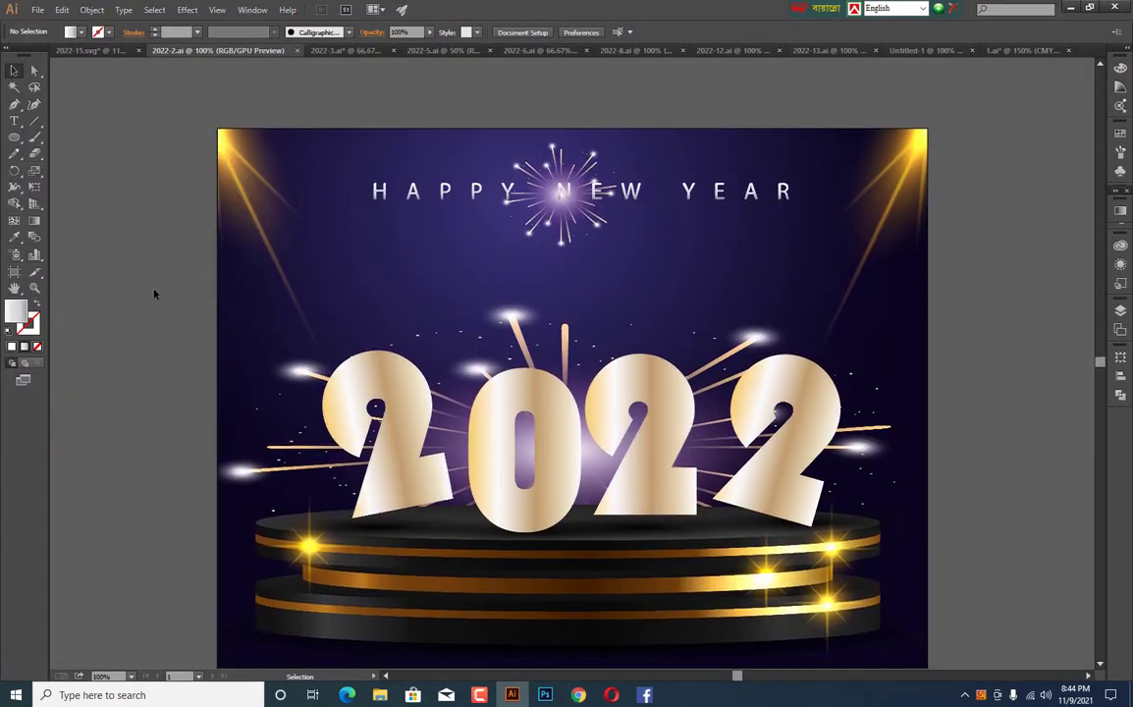
- Return to Chrome and open the upload form with Backgrounds as the main category
left_click(578, 695)
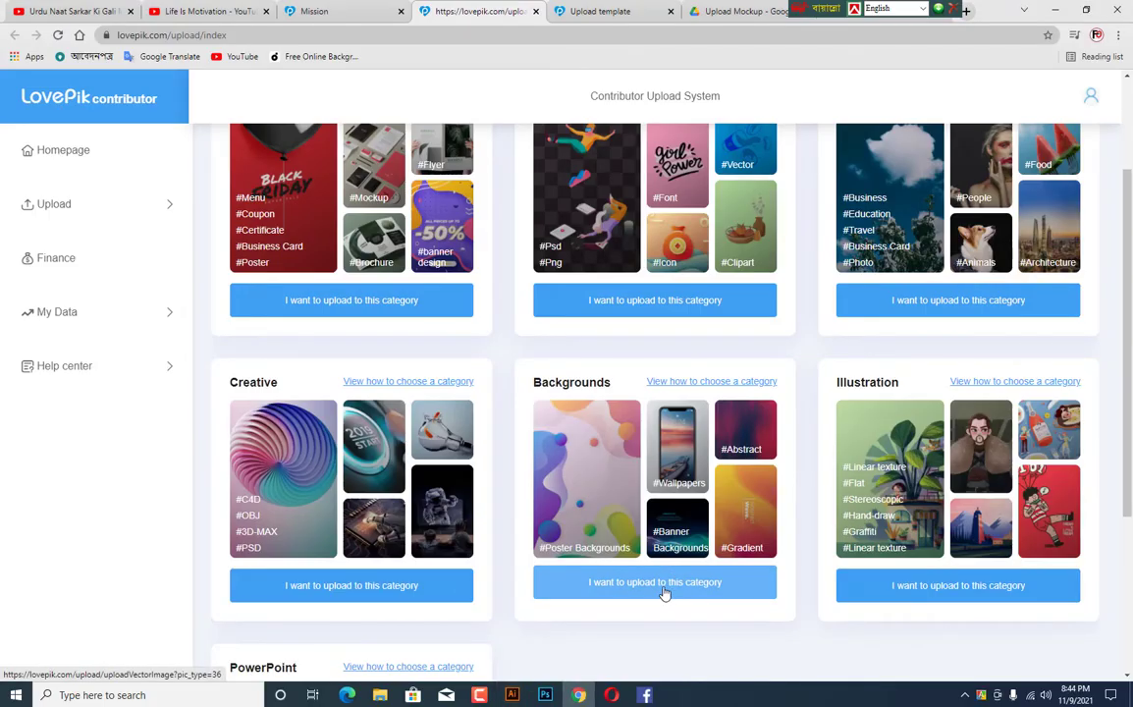
left_click(594, 11)
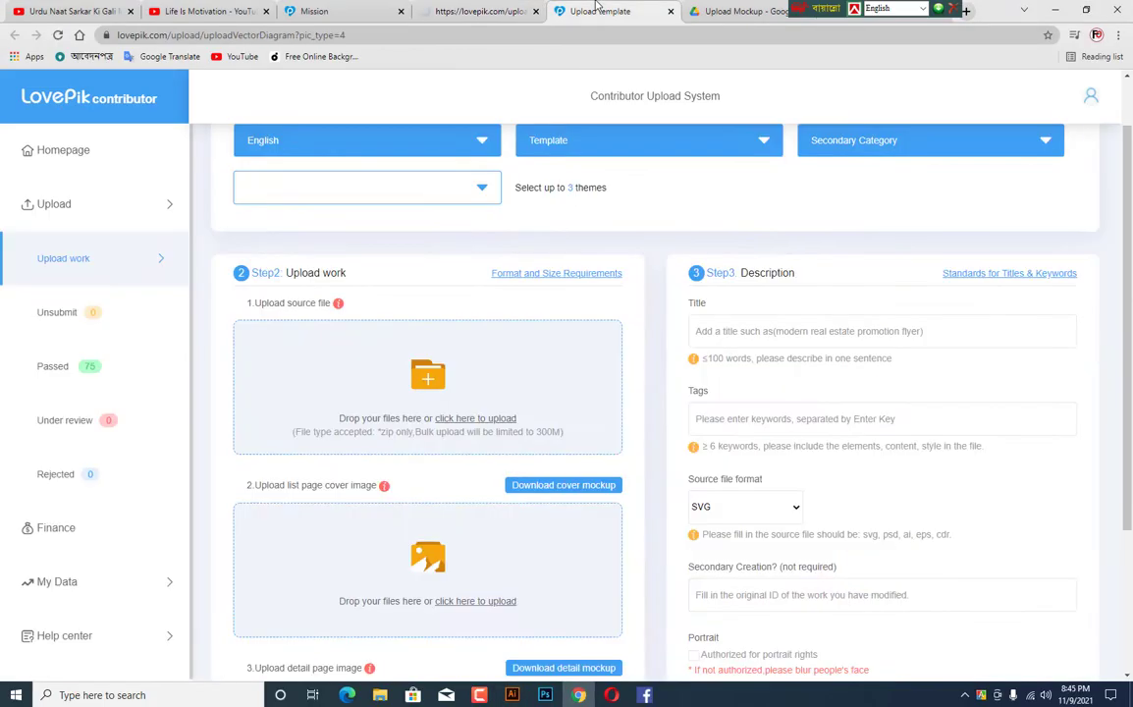
left_click(515, 12)
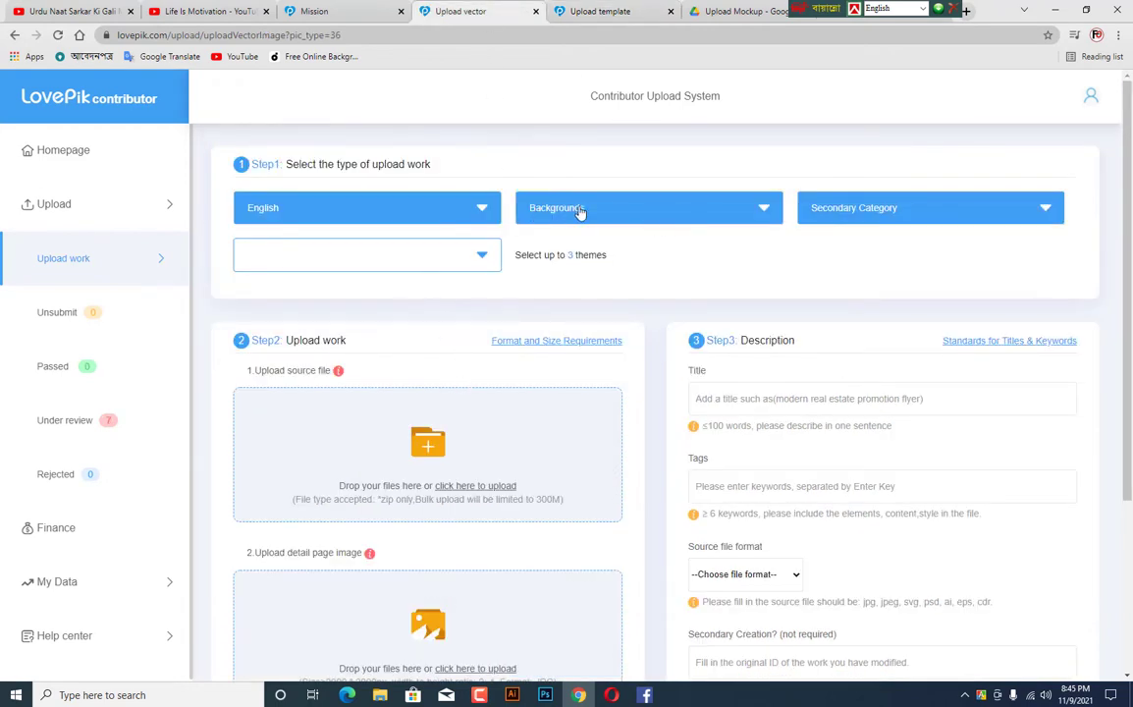
left_click(609, 211)
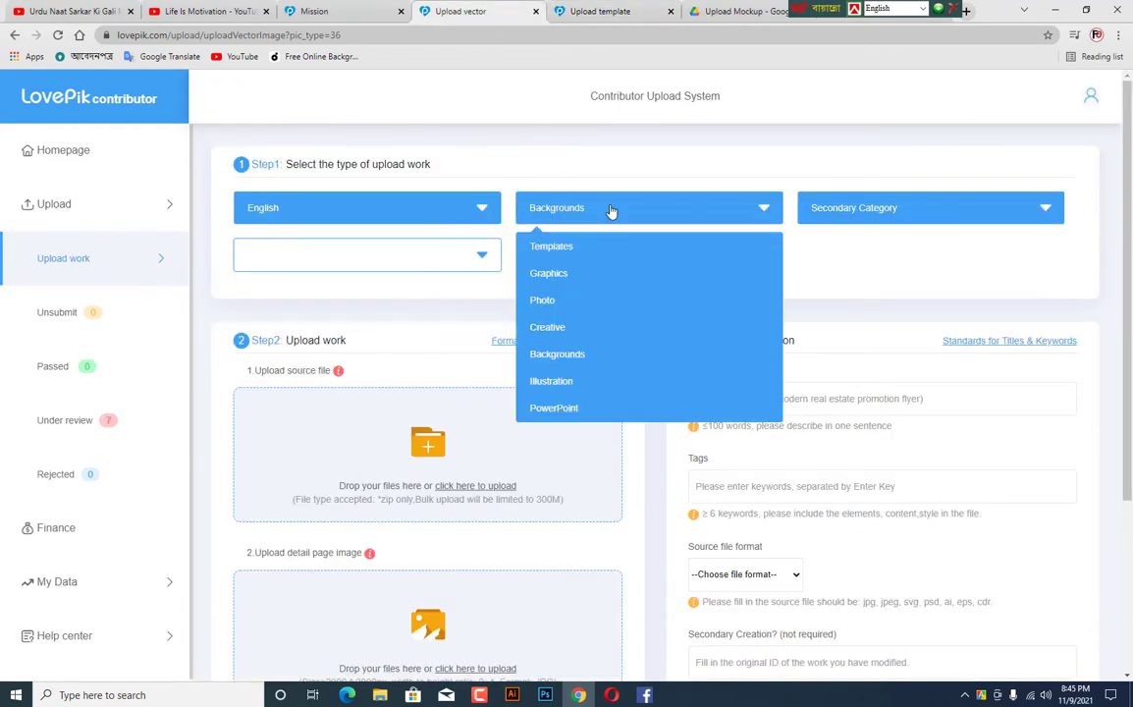
left_click(570, 355)
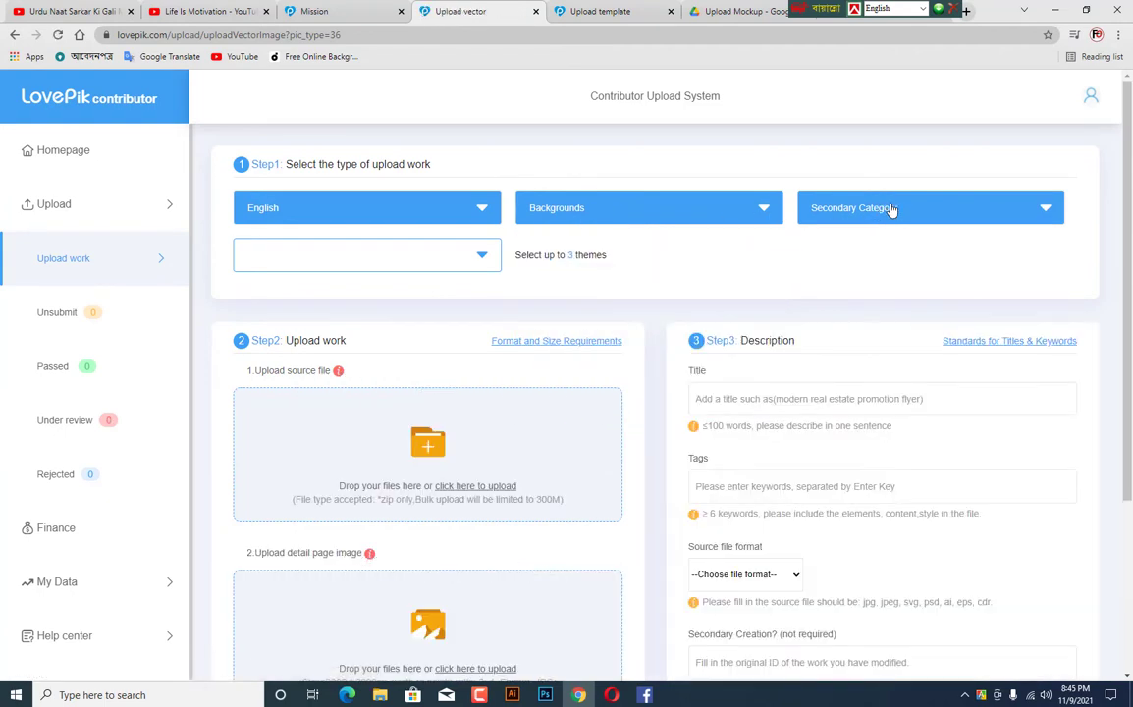
- Set the secondary category to Banner Backgrounds after checking the 2022 artwork in Illustrator
left_click(877, 210)
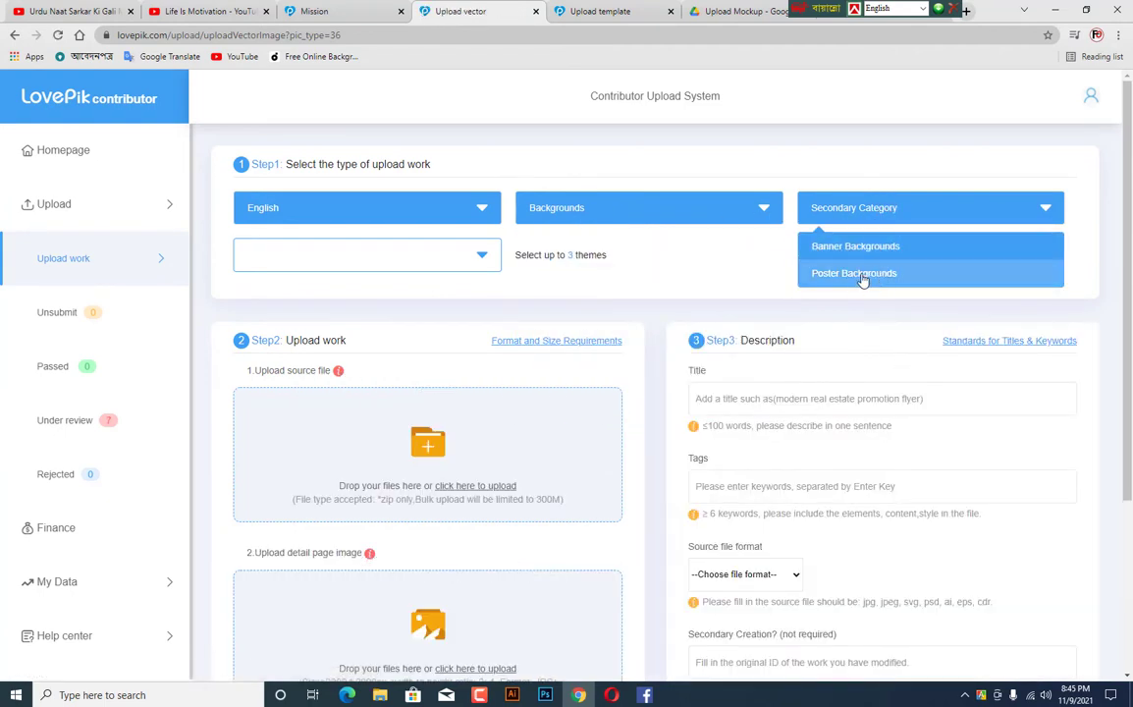
left_click(514, 695)
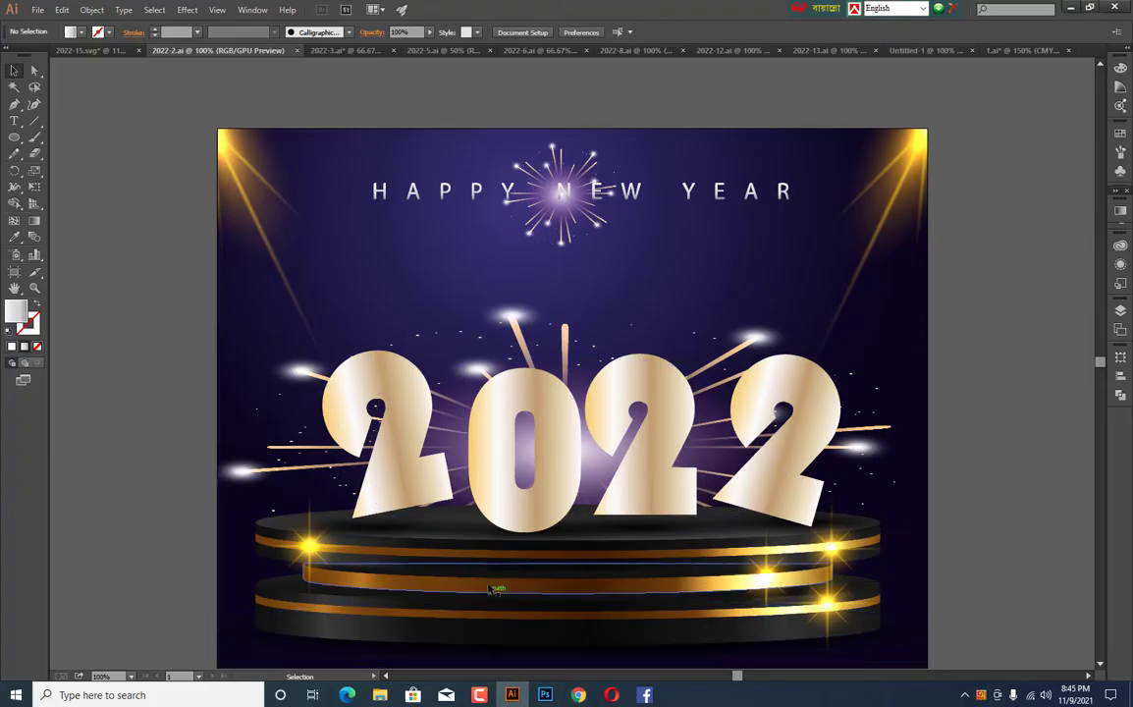
left_click(579, 695)
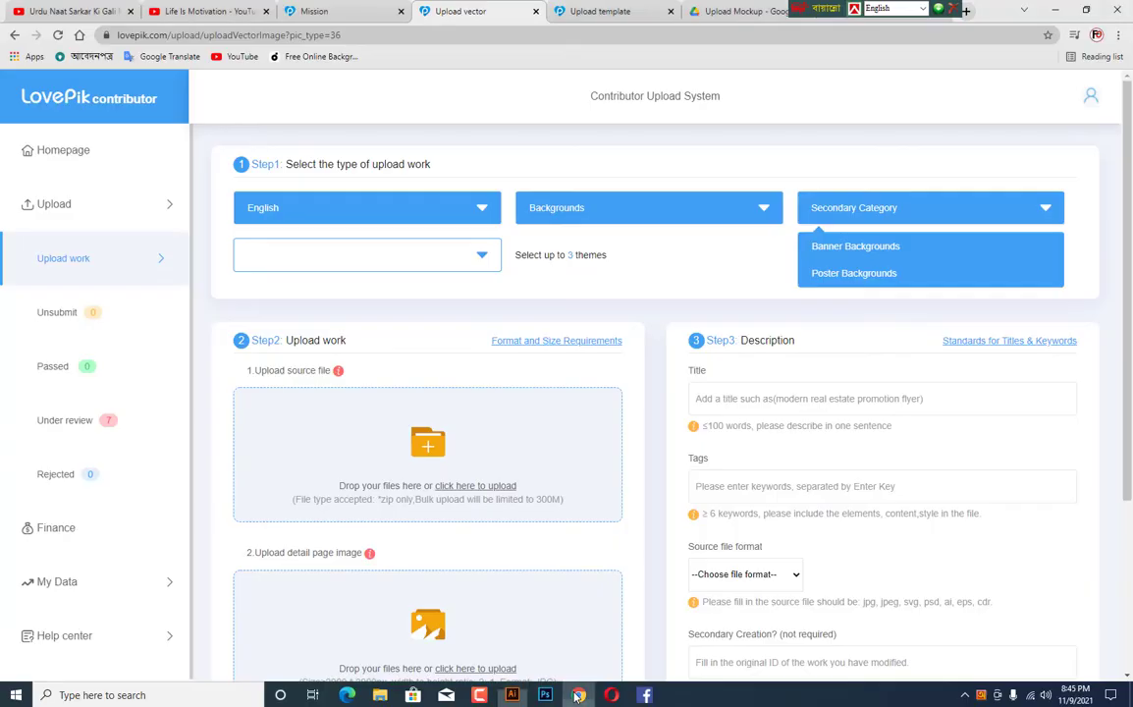
left_click(886, 249)
- Add the three themes 3D, light and geometric to the work being uploaded
left_click(387, 263)
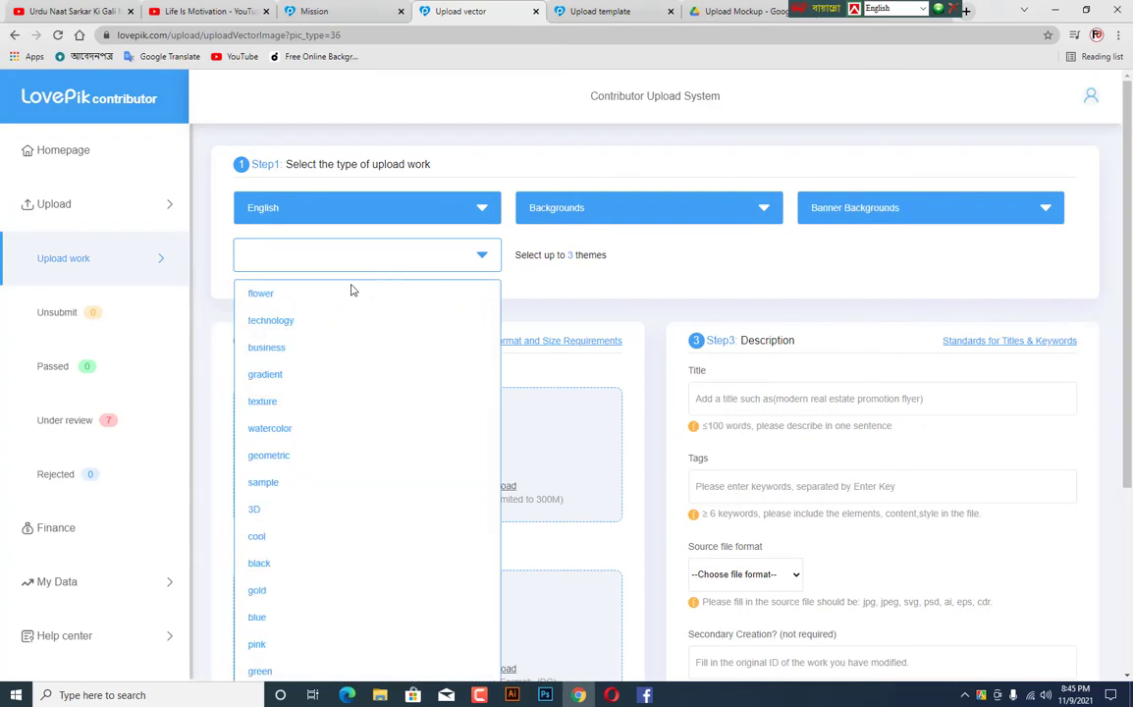
scroll(299, 579, "down", 2)
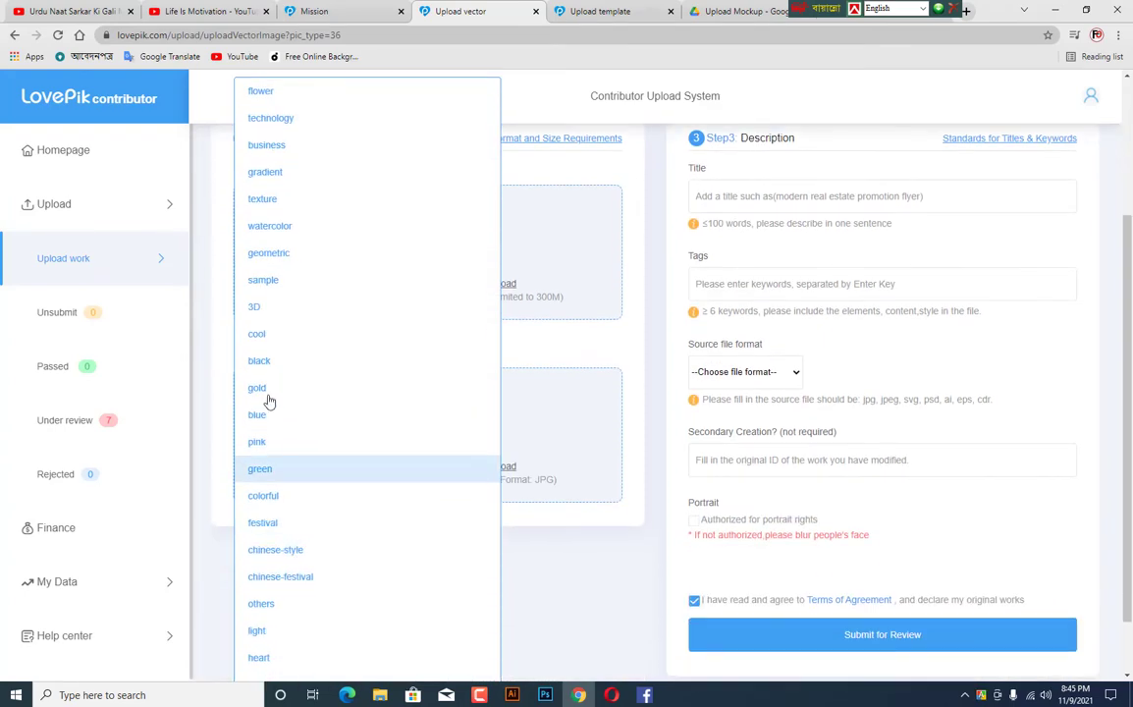
left_click(261, 307)
scroll(387, 241, "up", 2)
left_click(395, 257)
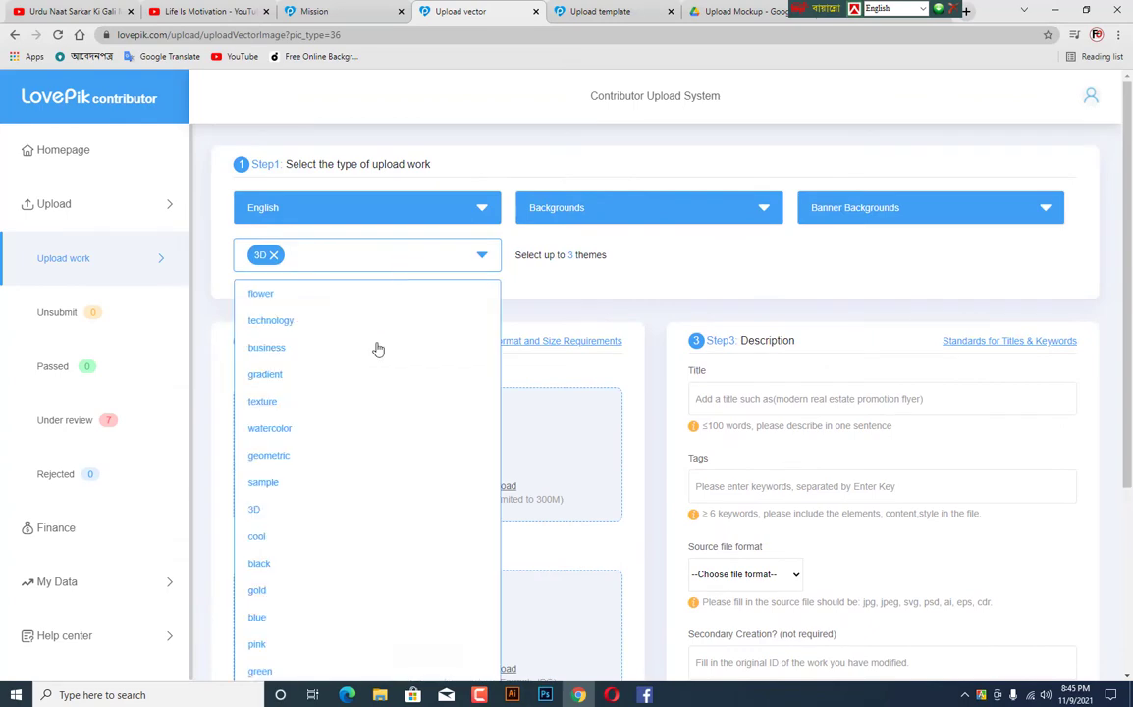
scroll(309, 589, "down", 3)
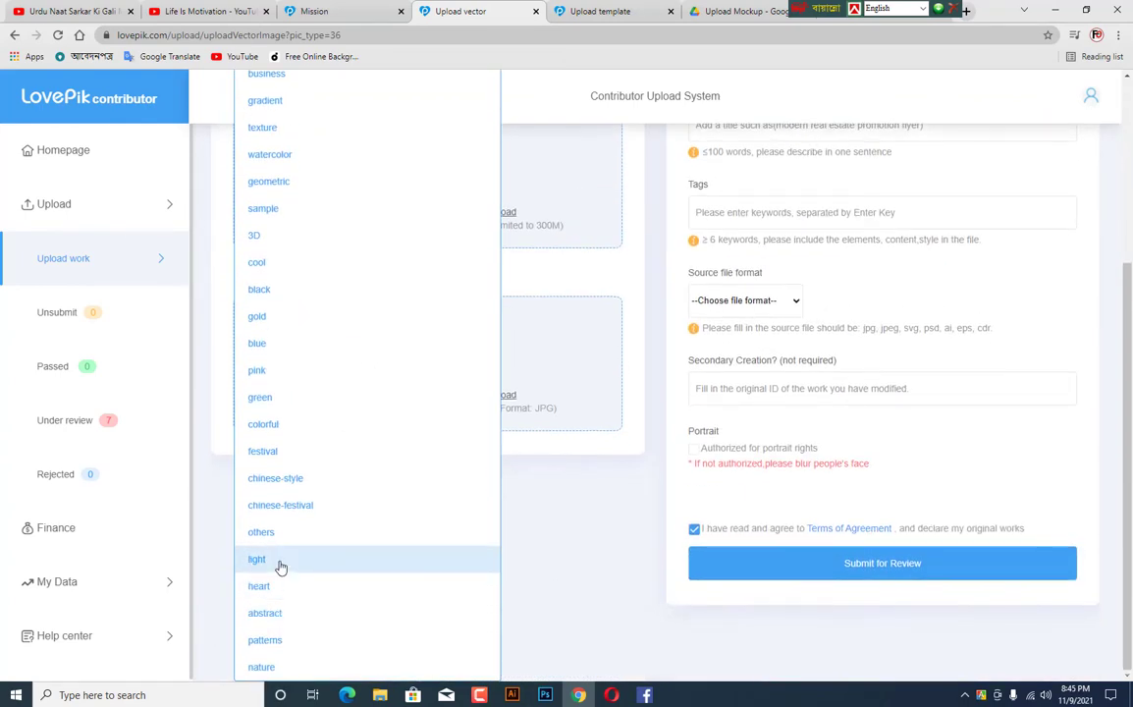
left_click(278, 565)
scroll(385, 417, "up", 2)
left_click(428, 214)
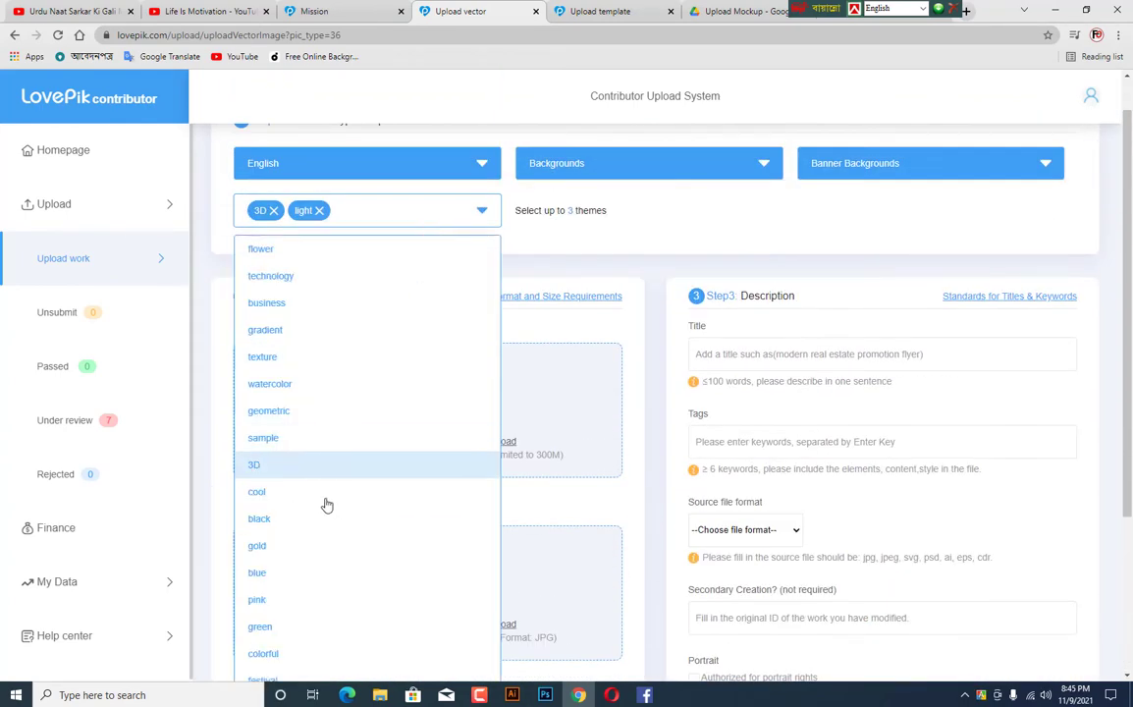
scroll(328, 498, "down", 2)
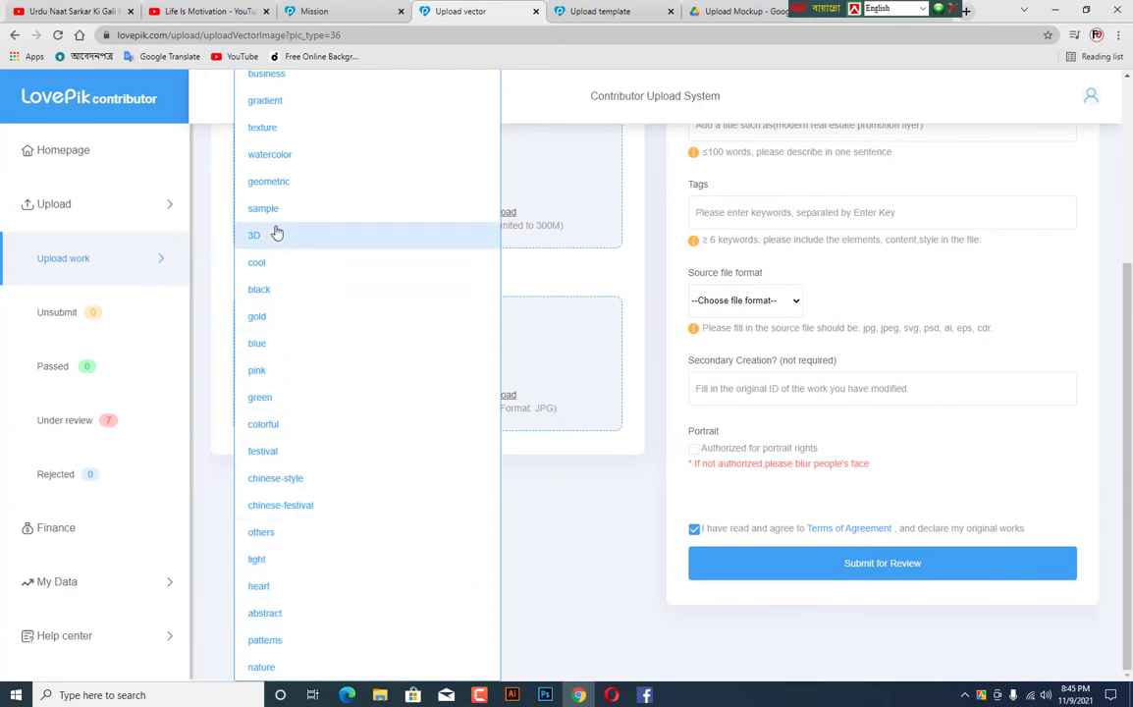
left_click(295, 183)
scroll(525, 410, "up", 3)
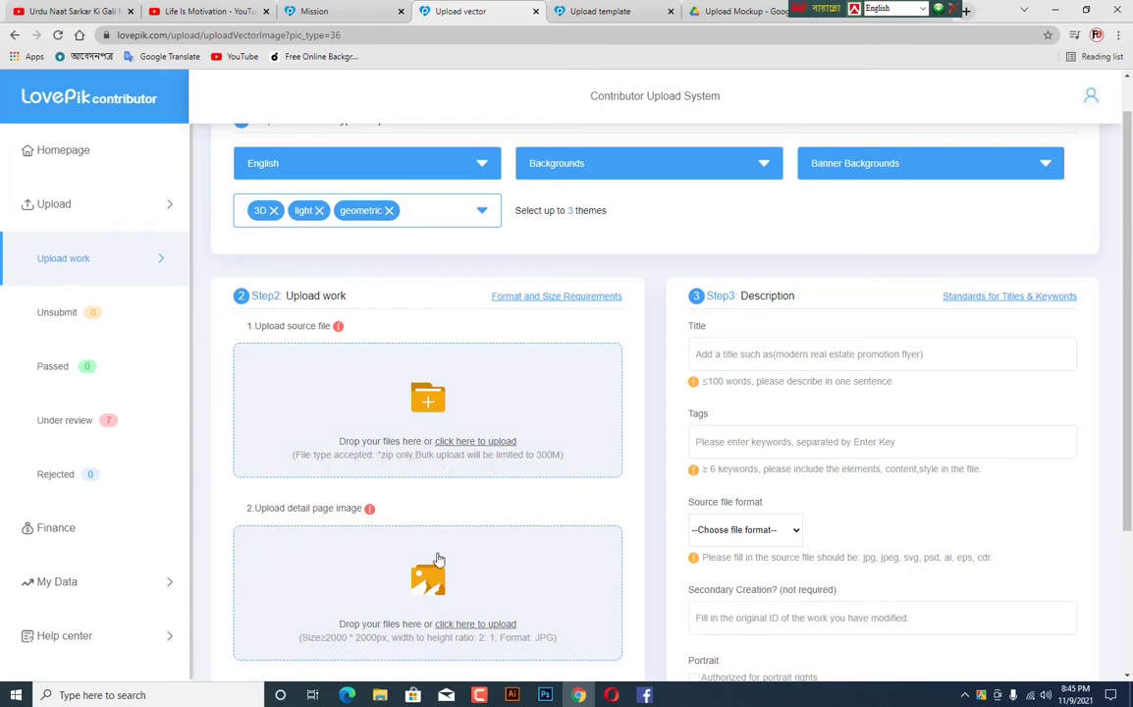
- In File Explorer, look through the design files in the "creative fabr" folder under "web site" on drive G
left_click(379, 694)
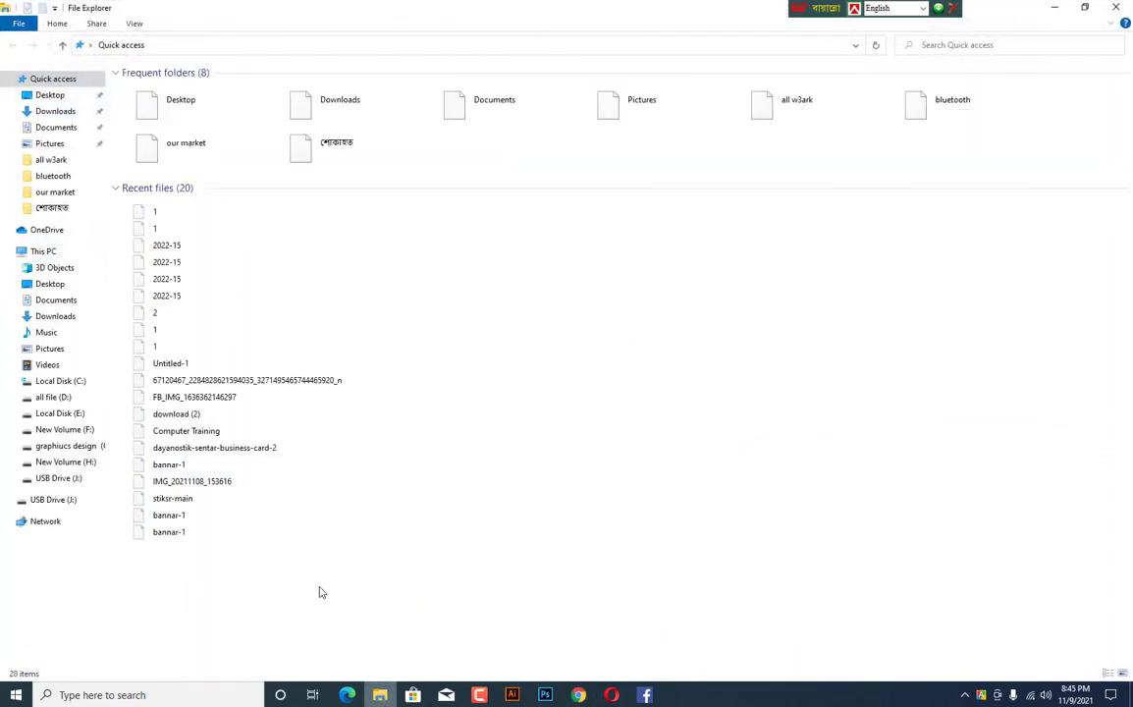
left_click(60, 446)
left_click(659, 108)
double_click(660, 108)
double_click(223, 98)
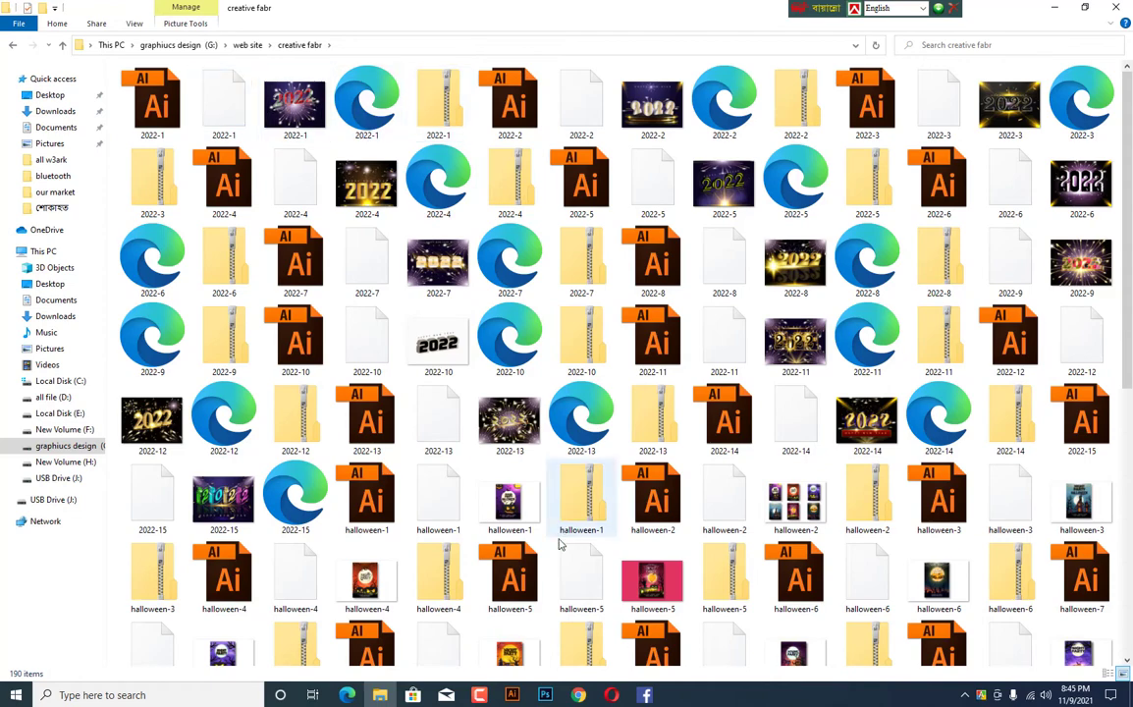
- Back in Chrome, upload 2022-1.zip from the "freepik" folder under "web site" on drive G as the source file
left_click(578, 694)
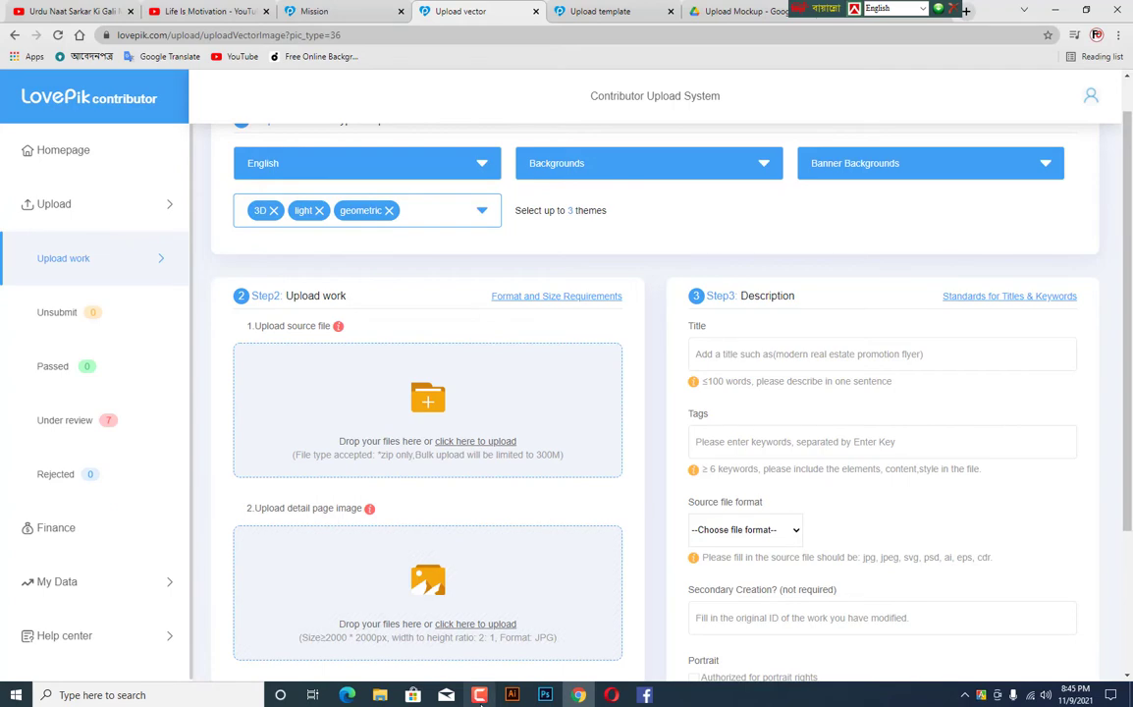
left_click(457, 444)
left_click(61, 458)
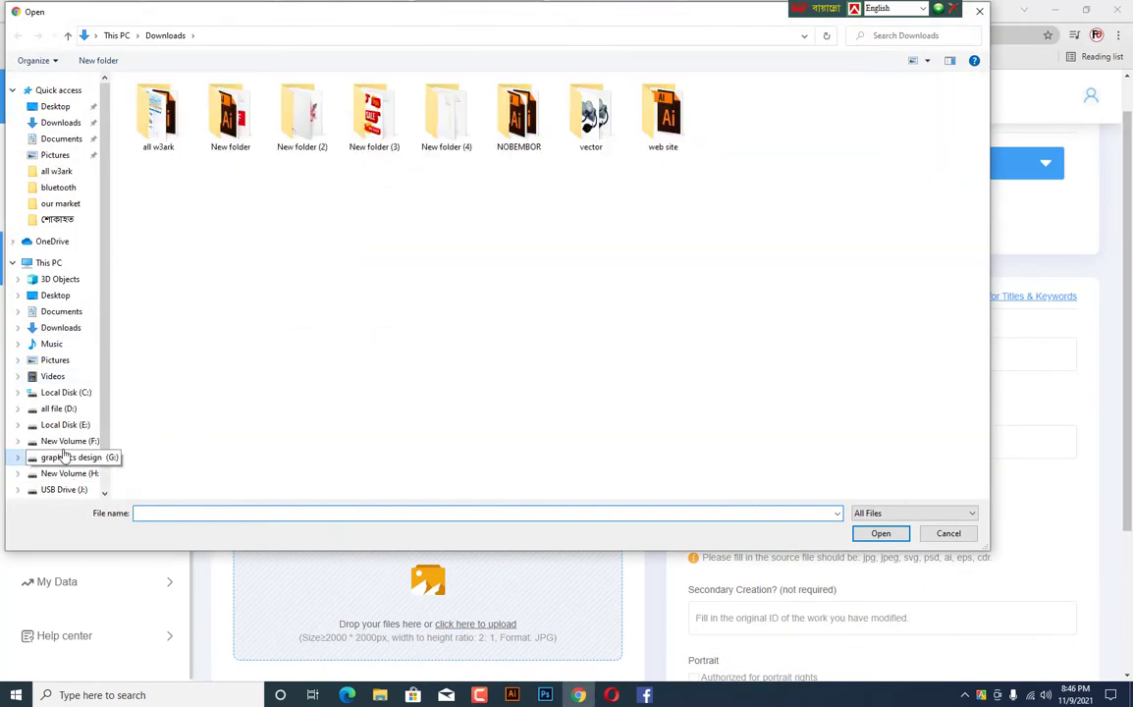
double_click(655, 131)
double_click(212, 108)
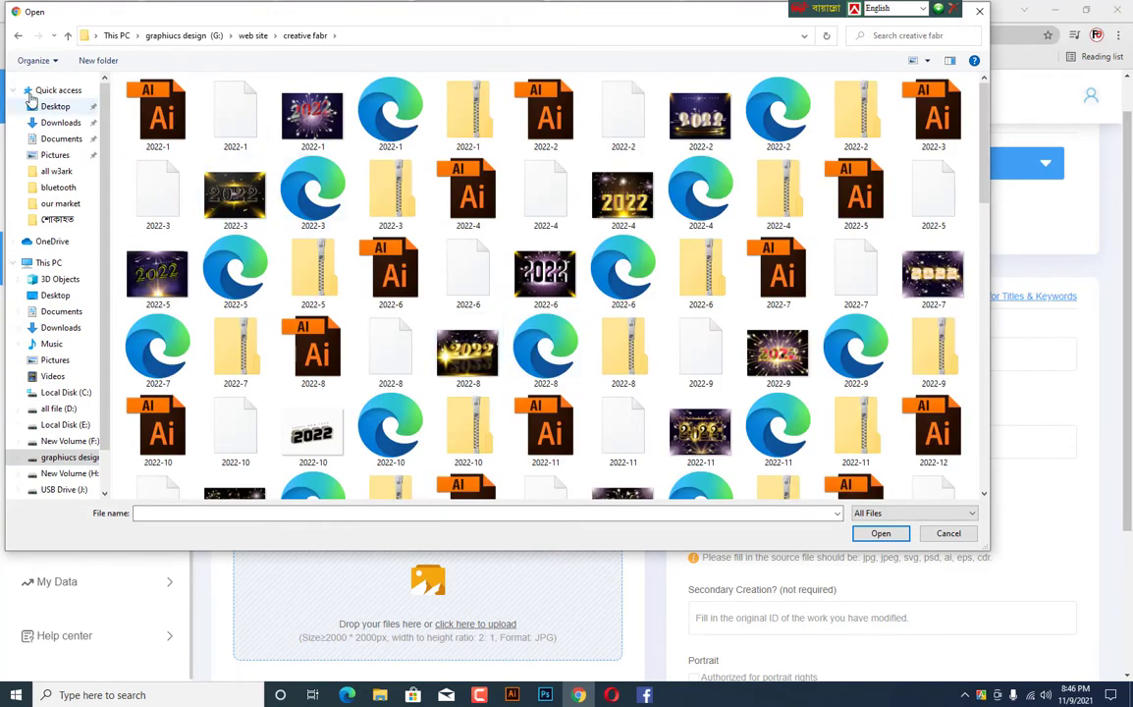
left_click(18, 37)
double_click(272, 106)
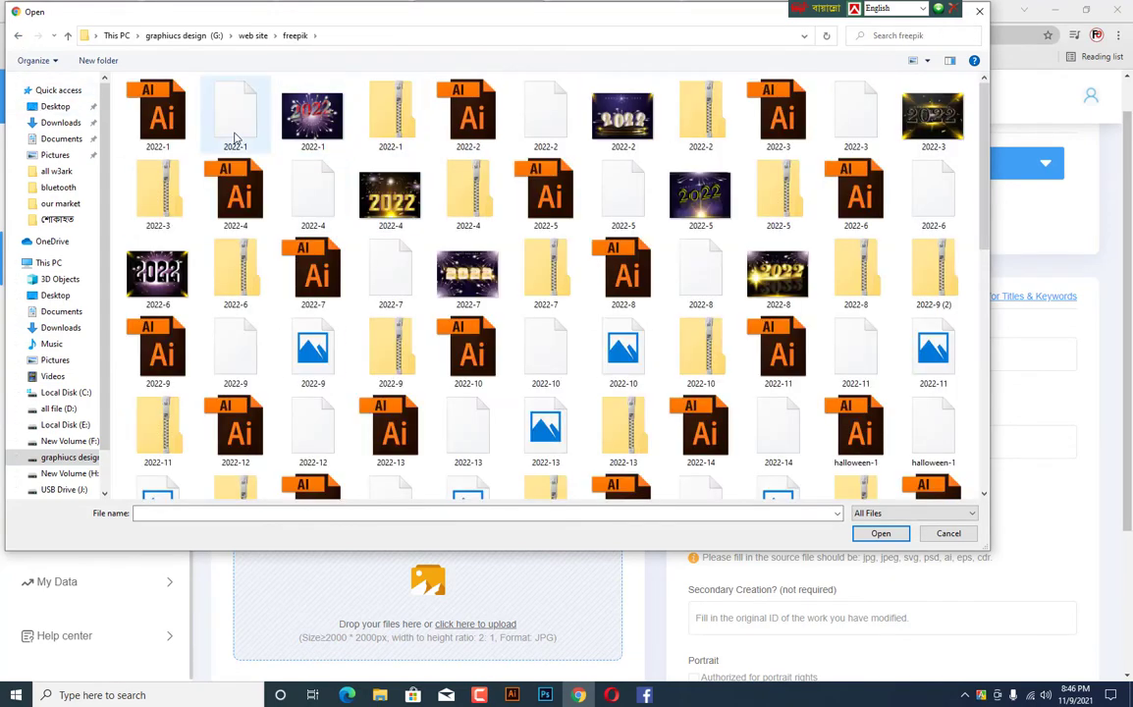
double_click(383, 130)
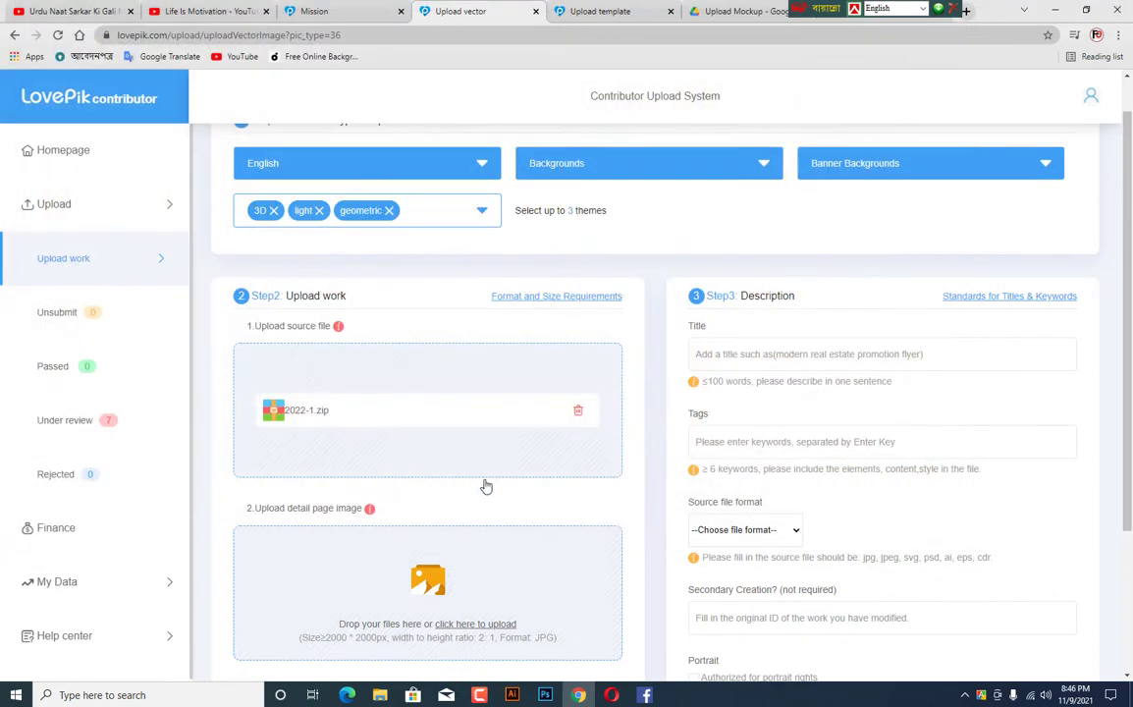
- Upload the 2022-1 image from the "freepik" folder as the detail page image
scroll(422, 449, "down", 2)
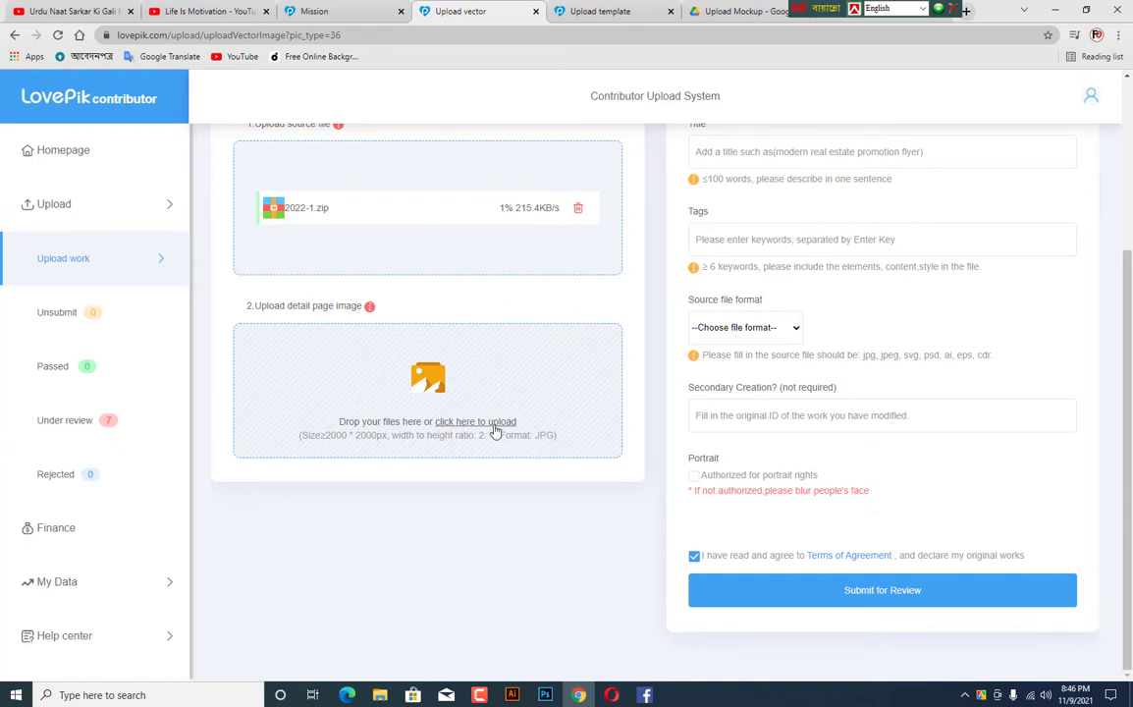
left_click(402, 394)
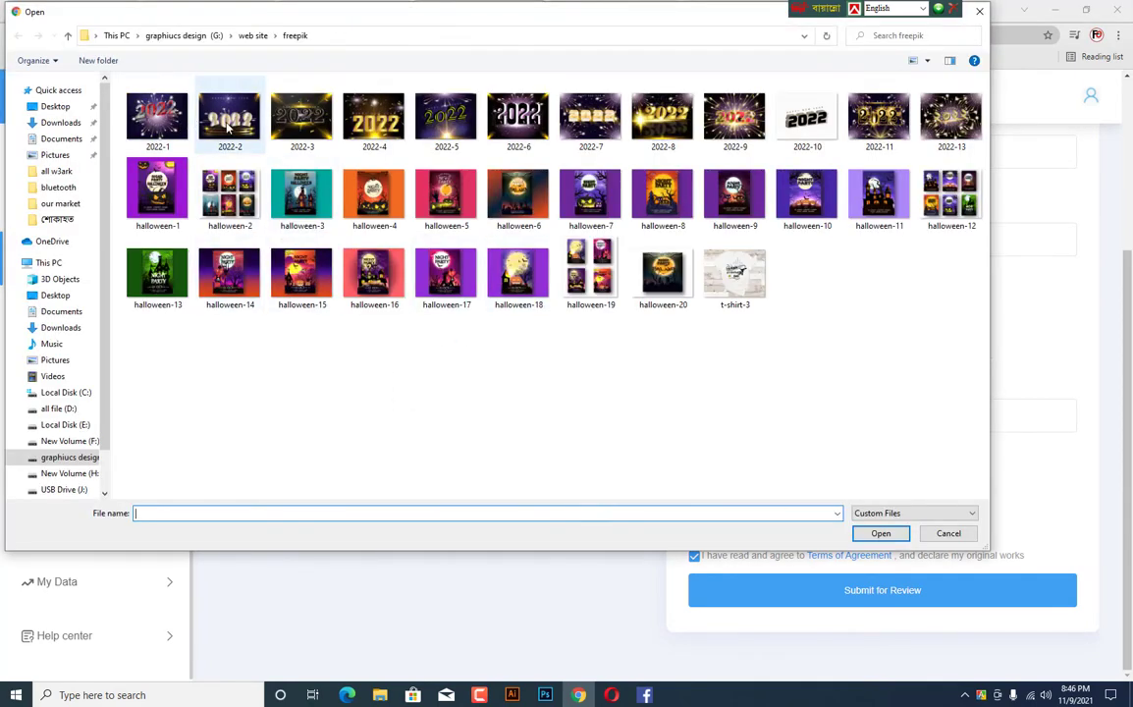
left_click(174, 122)
double_click(174, 122)
scroll(410, 342, "up", 1)
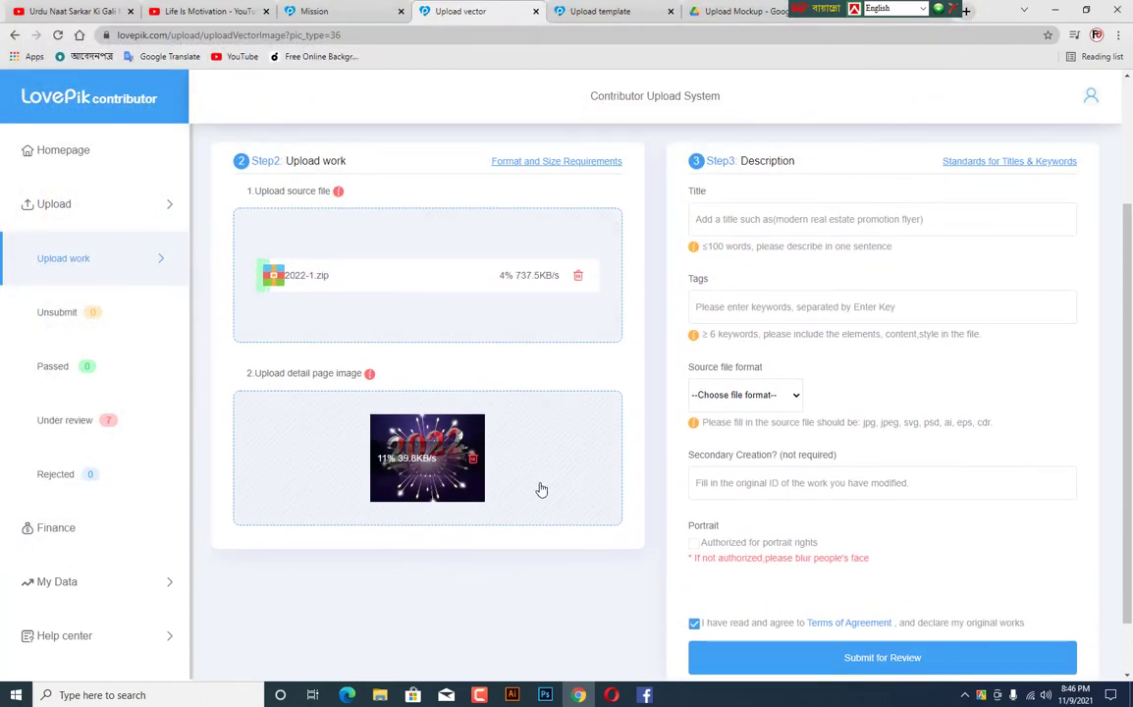
scroll(811, 423, "up", 2)
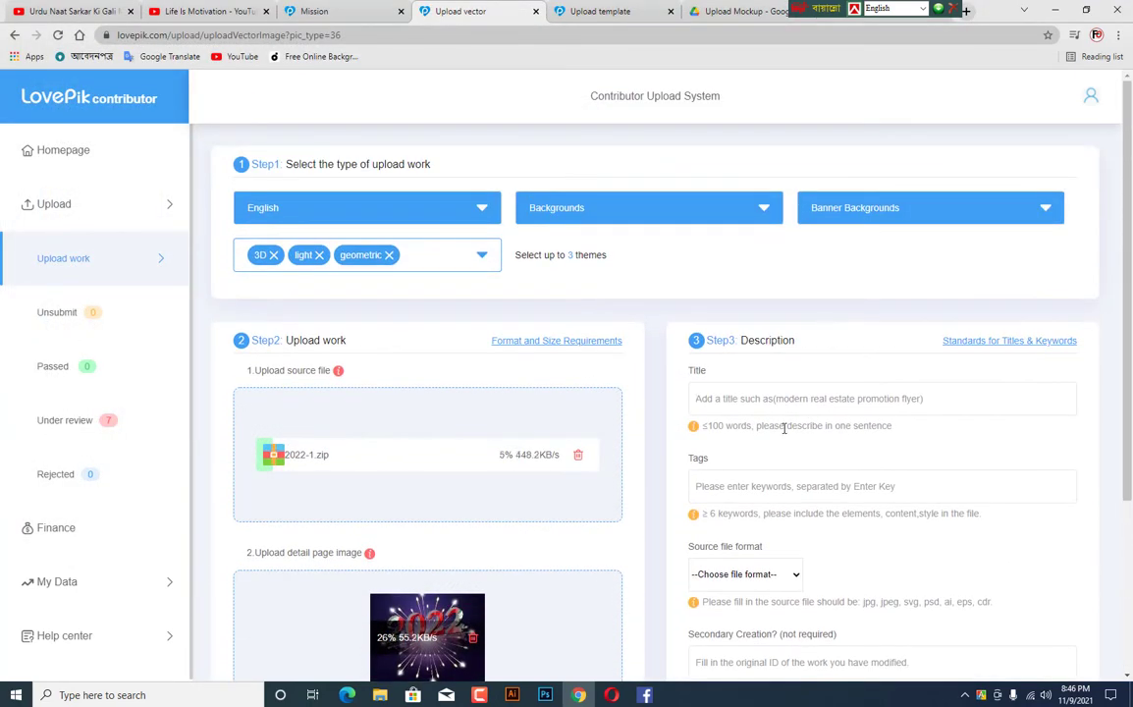
- Set the source file format of the 2022-1 banner background to AI and check the rest of the form
scroll(781, 425, "down", 2)
left_click(764, 195)
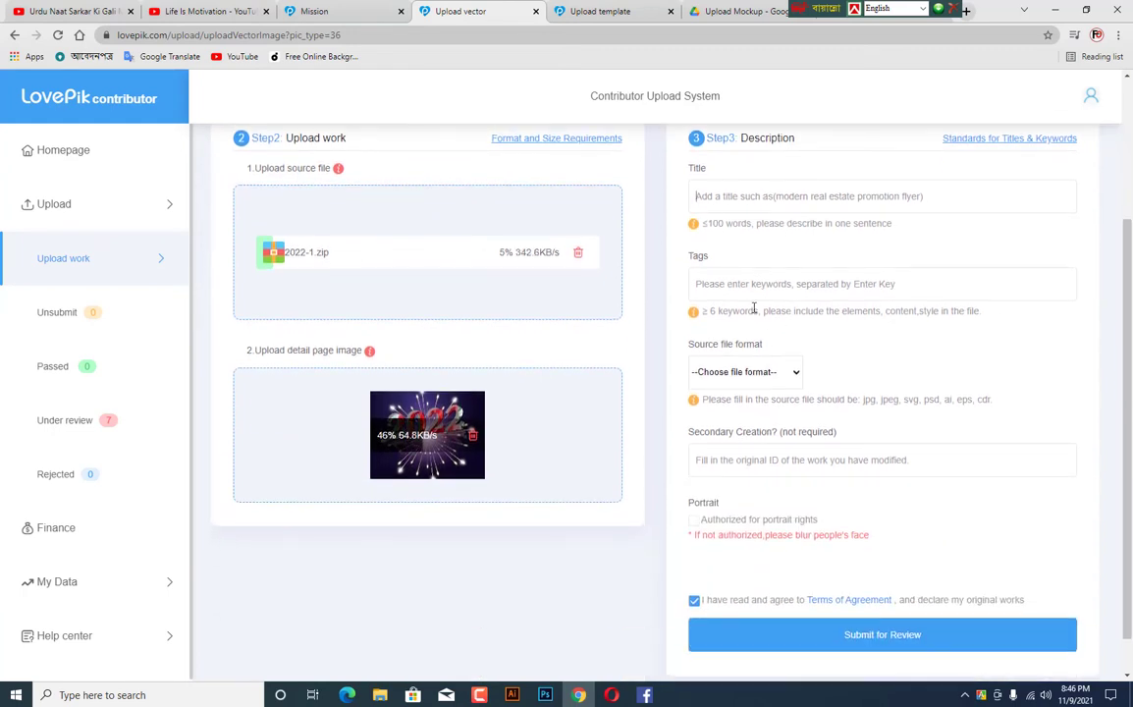
left_click(731, 372)
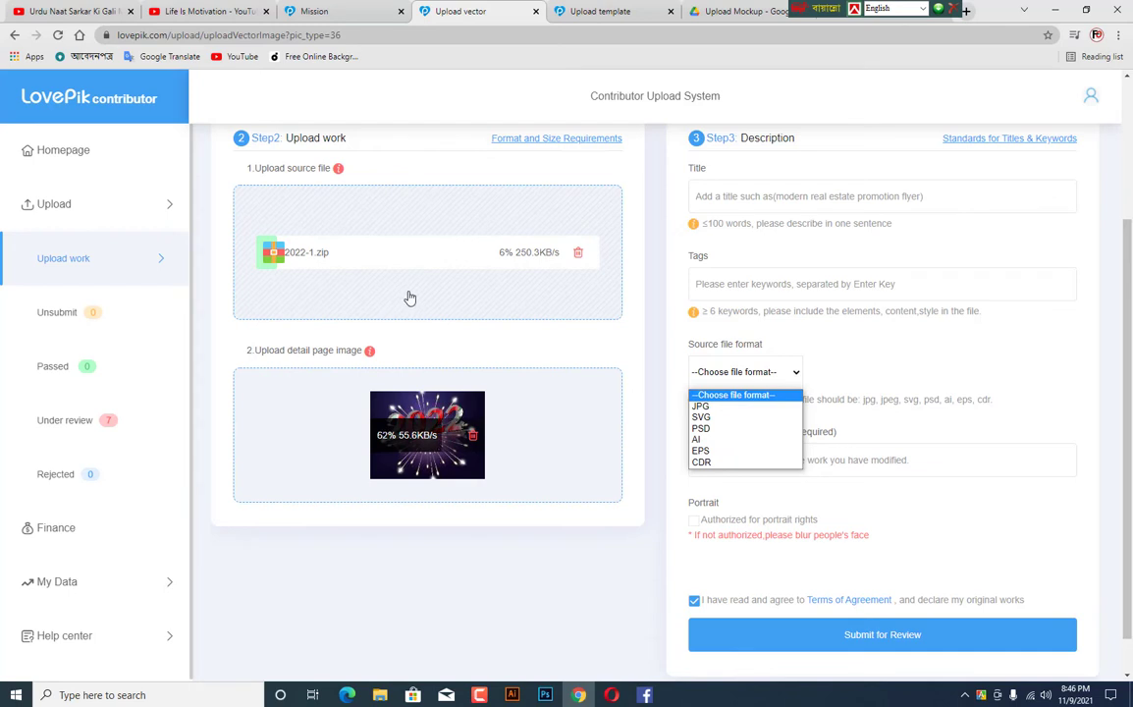
left_click(700, 441)
left_click(727, 372)
left_click(701, 451)
left_click(726, 372)
left_click(700, 440)
scroll(612, 544, "down", 1)
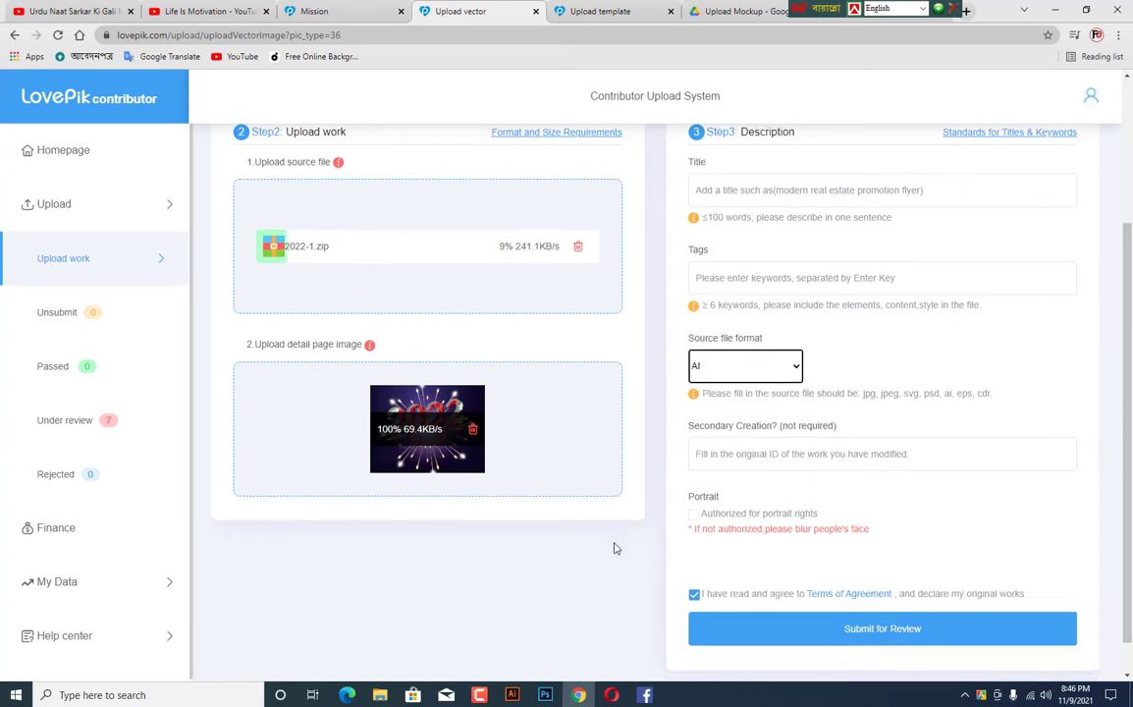
scroll(642, 475, "up", 2)
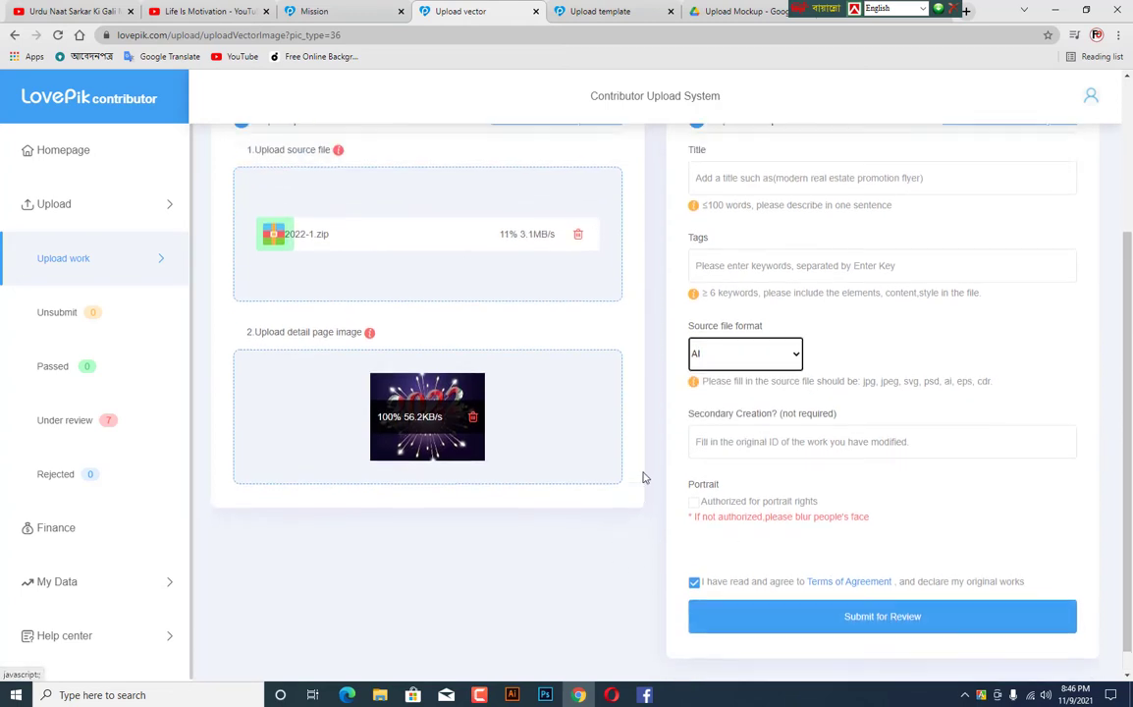
scroll(643, 477, "up", 2)
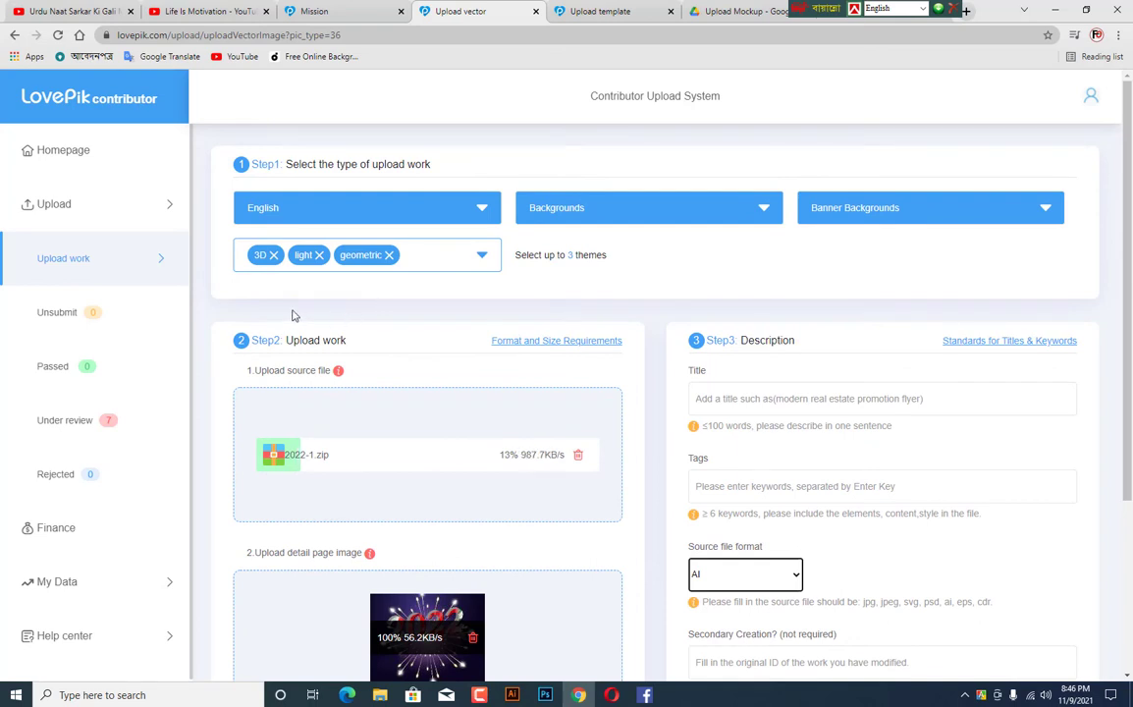
- Return to the upload category overview and start an upload in the Templates category
left_click(66, 208)
left_click(66, 208)
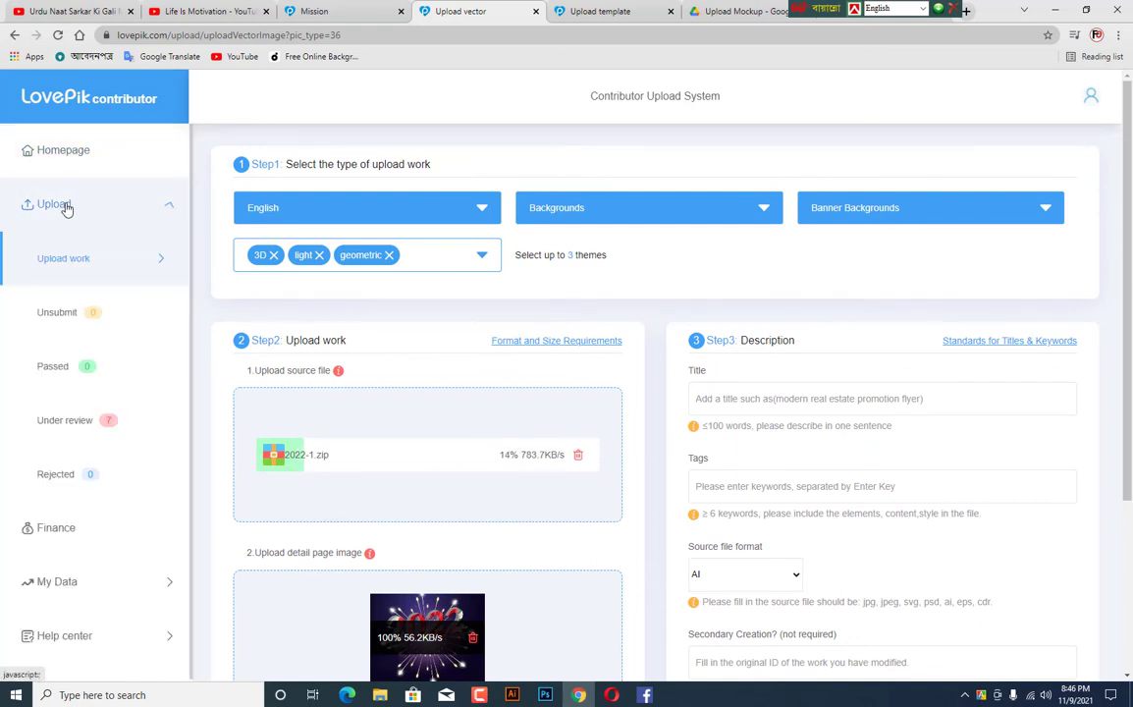
left_click(65, 258)
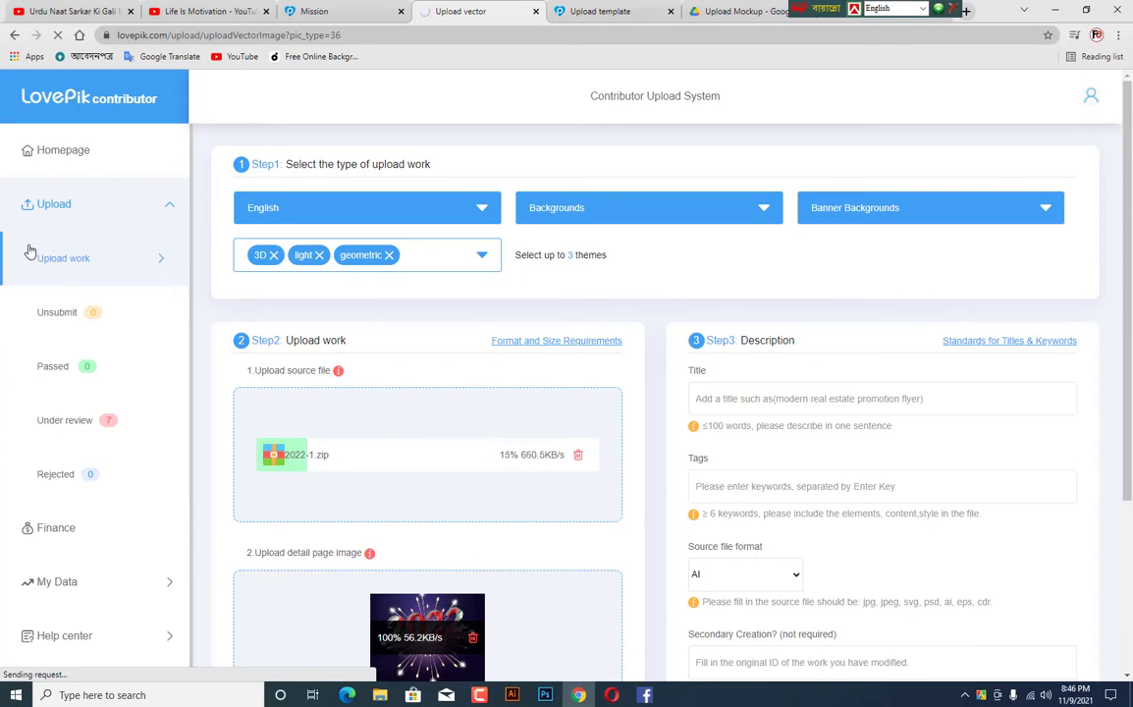
key("ctrl+Tab")
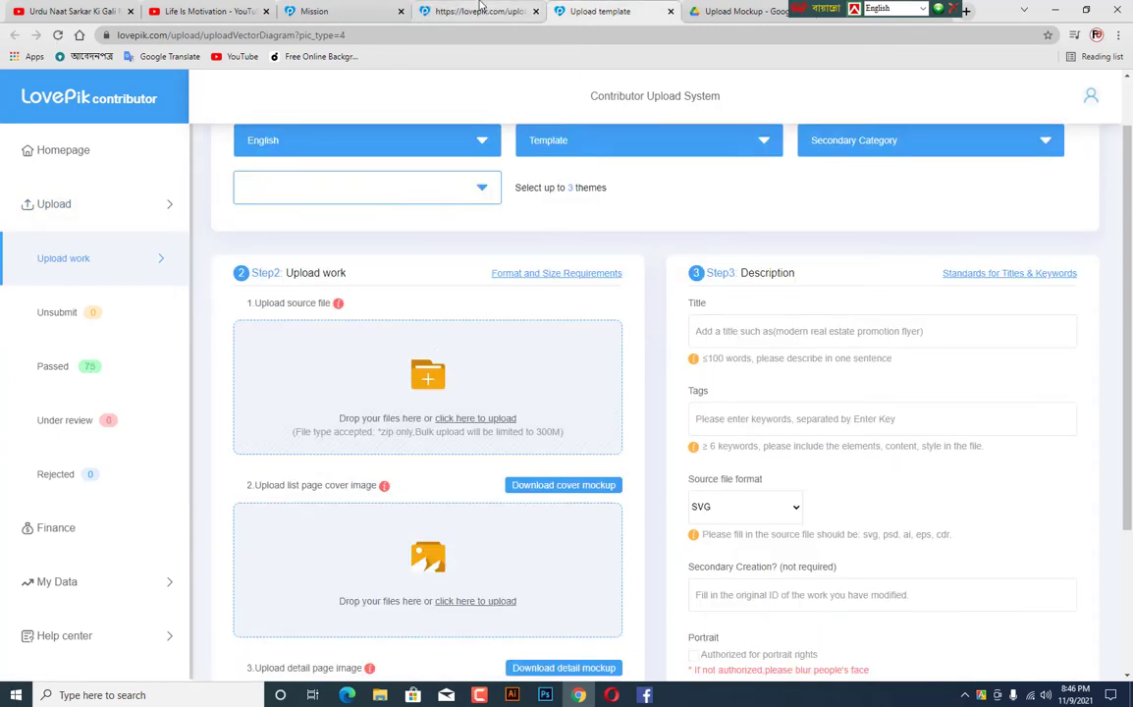
key("ctrl+shift+Tab")
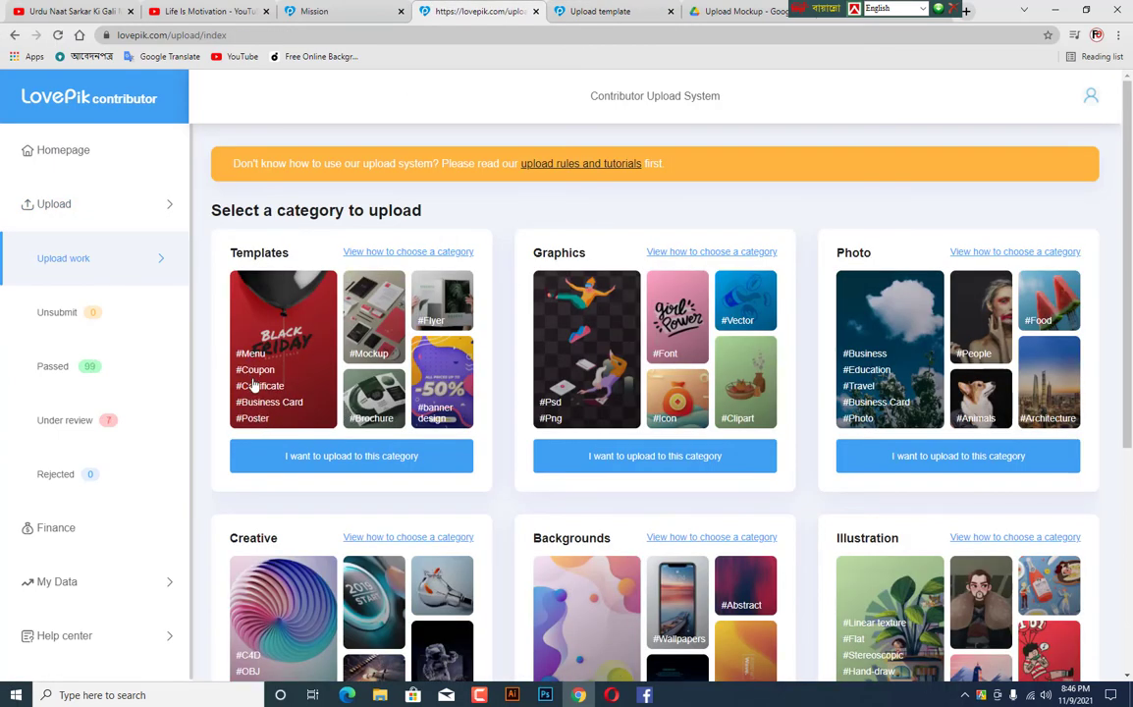
scroll(457, 556, "down", 2)
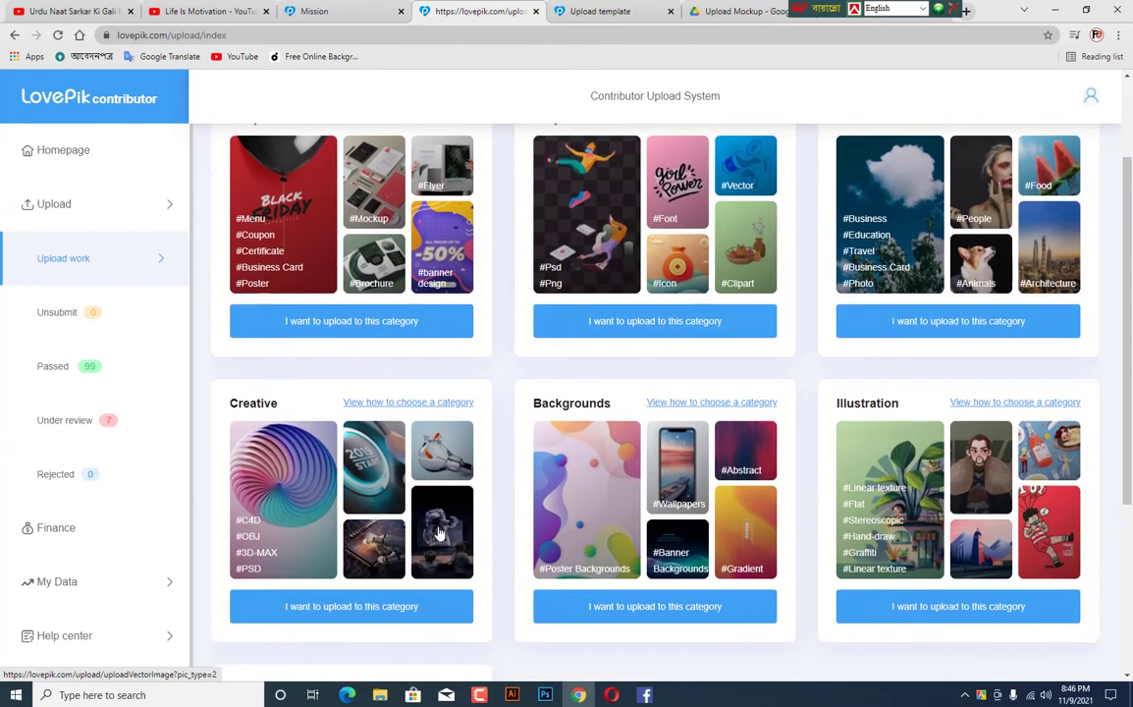
scroll(677, 580, "down", 2)
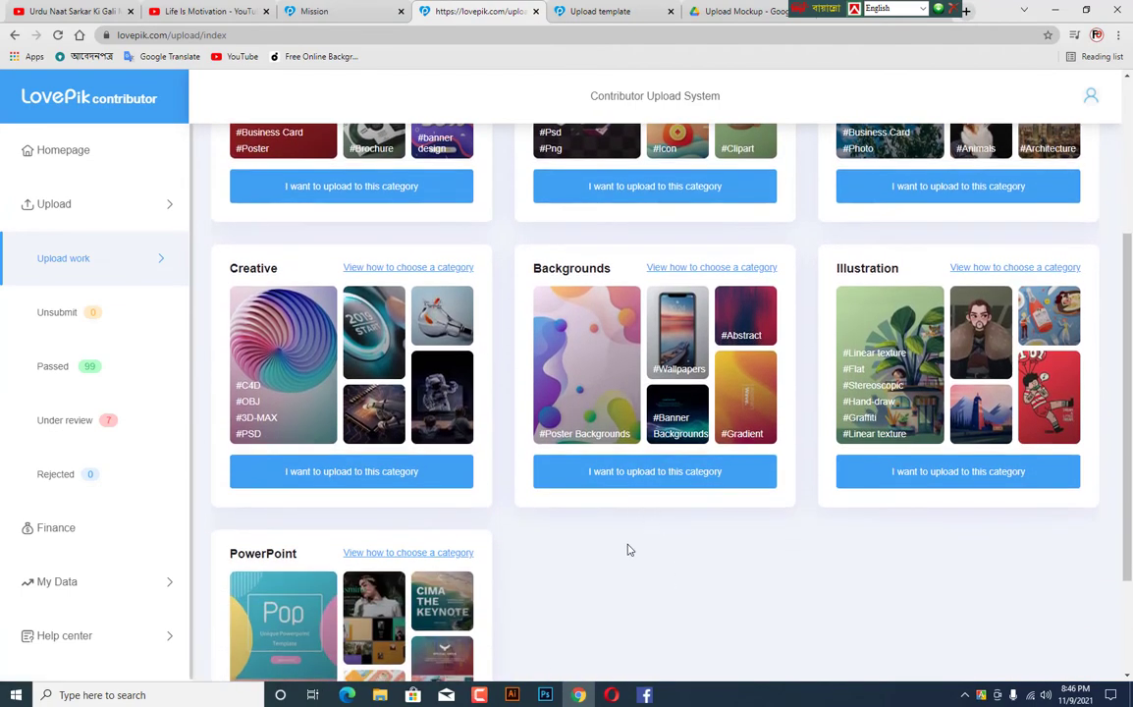
scroll(589, 530, "down", 1)
scroll(491, 481, "up", 3)
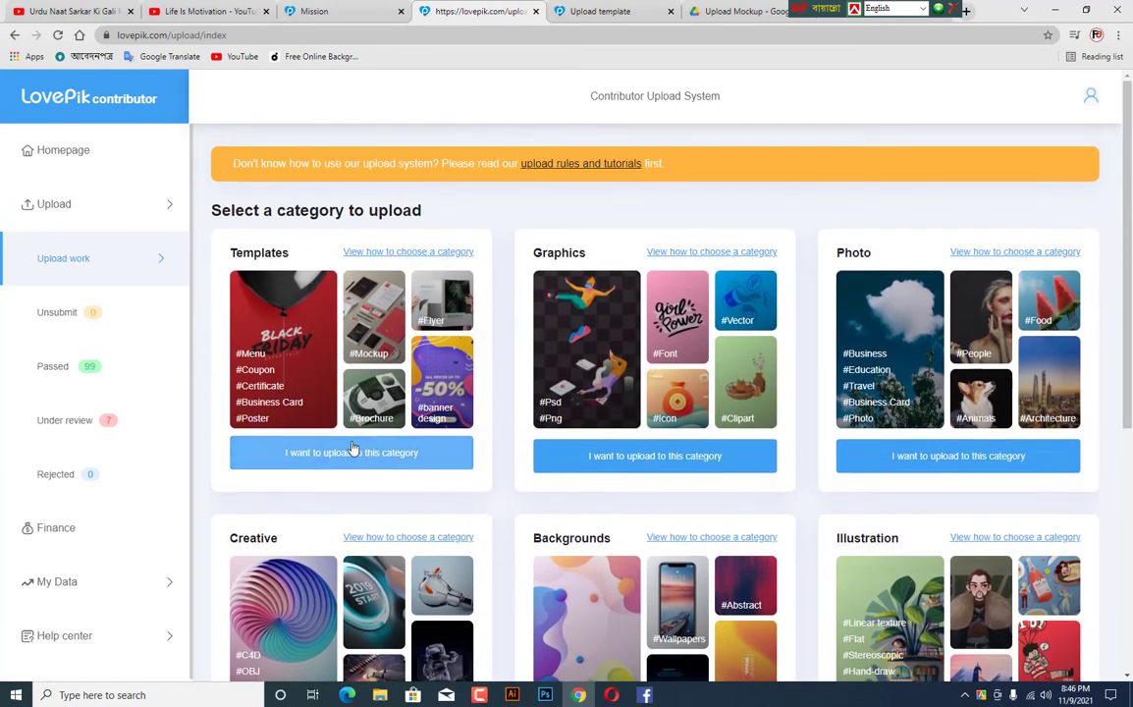
left_click(354, 452)
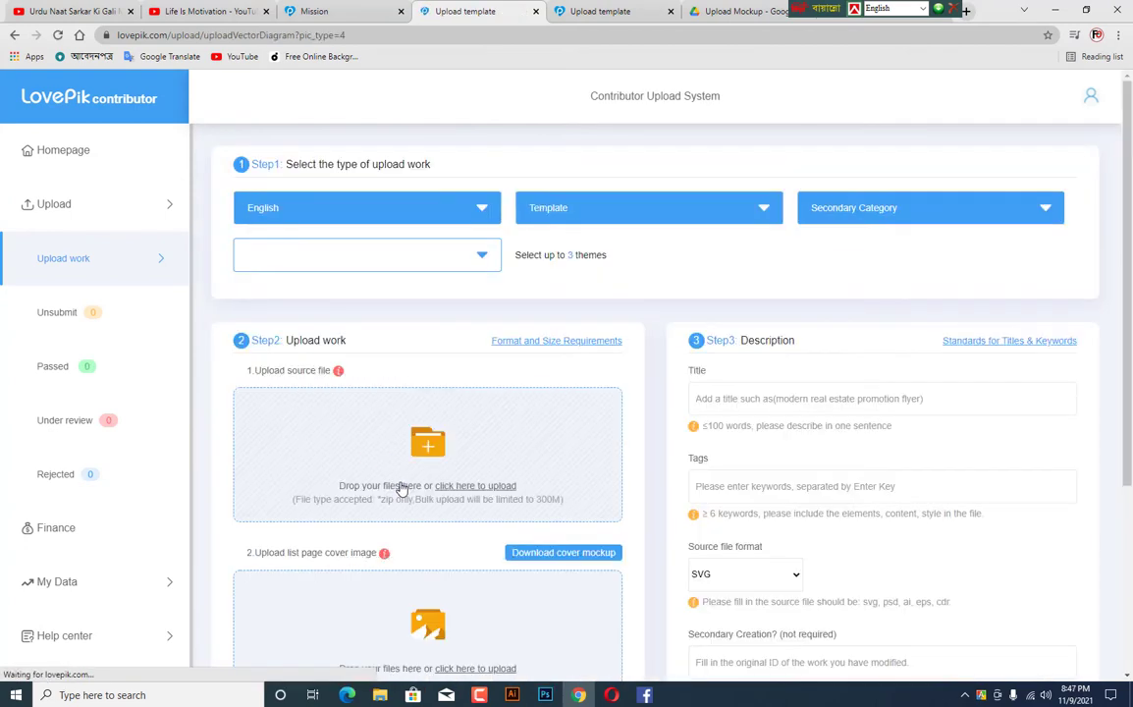
- Examine the template form's upload areas, including the file picker for the source file, without choosing a file
scroll(412, 489, "down", 3)
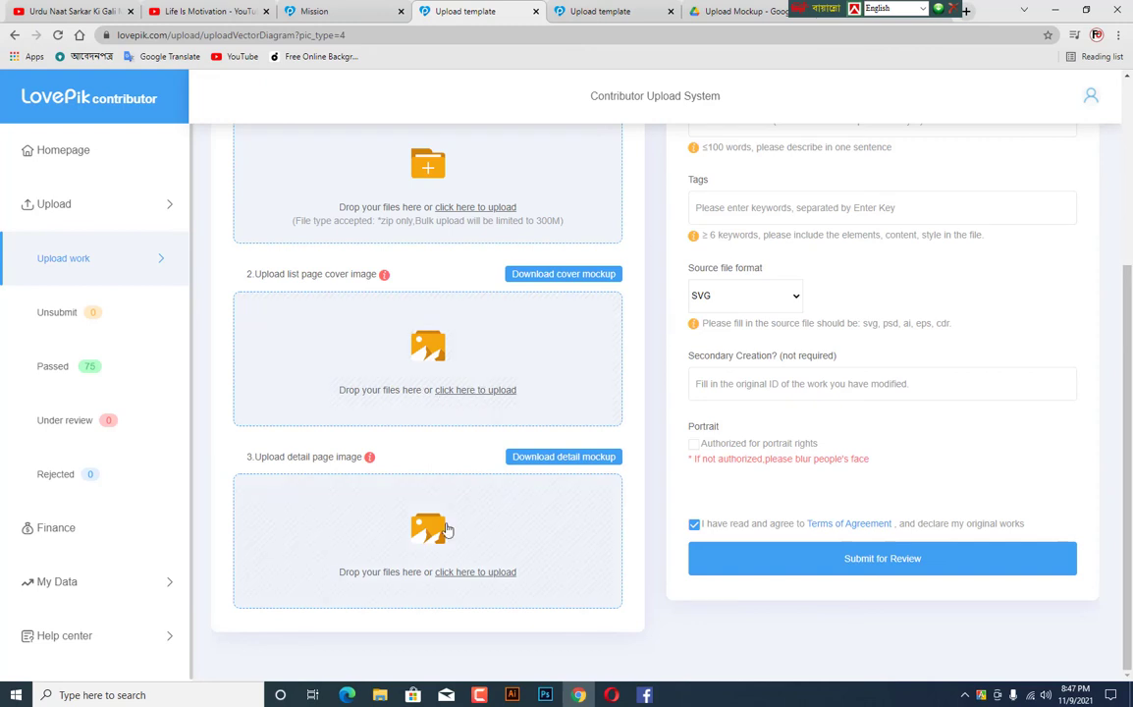
scroll(418, 502, "up", 2)
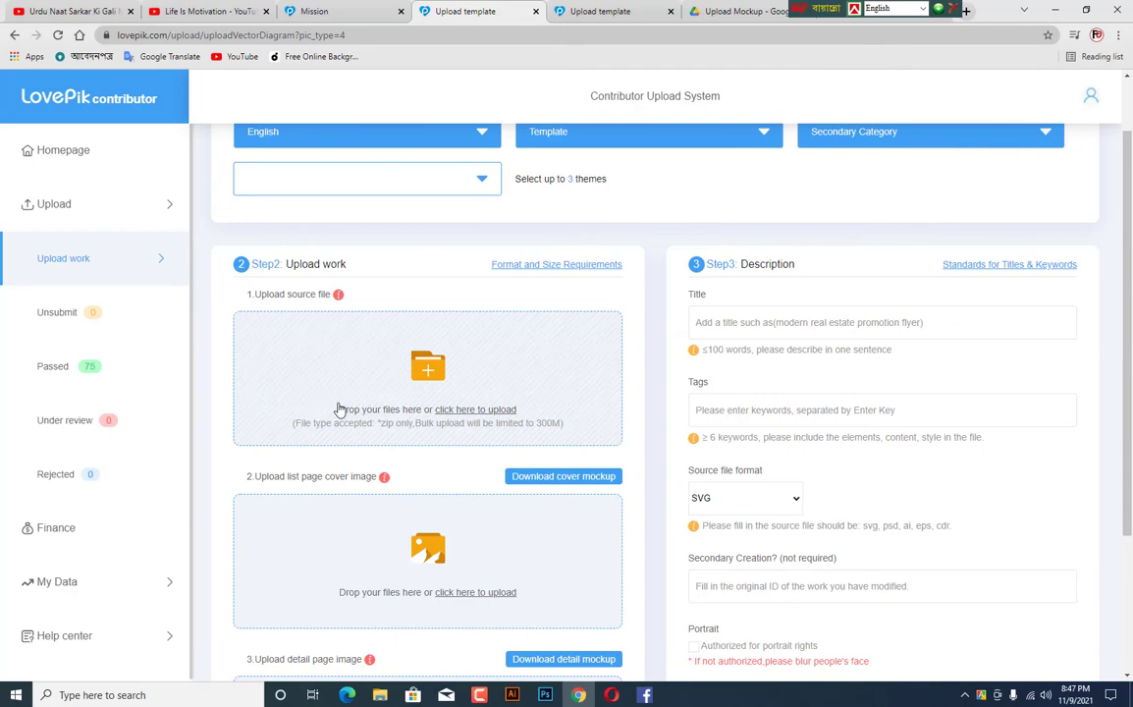
left_click(460, 409)
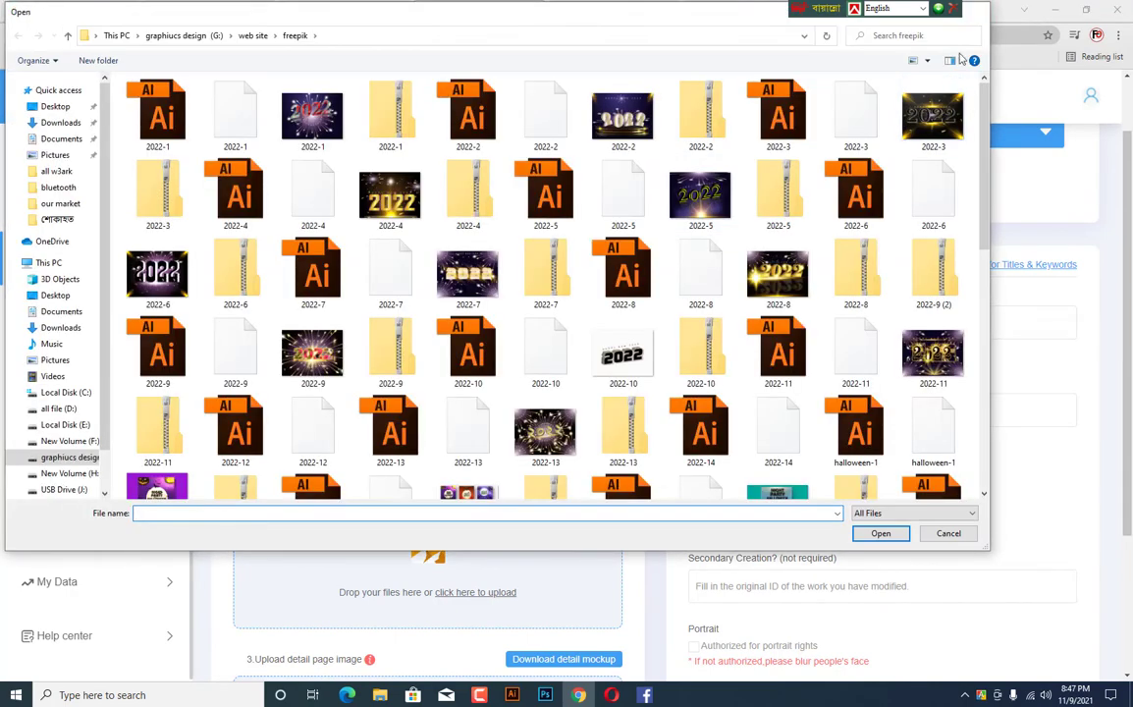
left_click(978, 12)
scroll(481, 486, "down", 2)
scroll(456, 481, "up", 2)
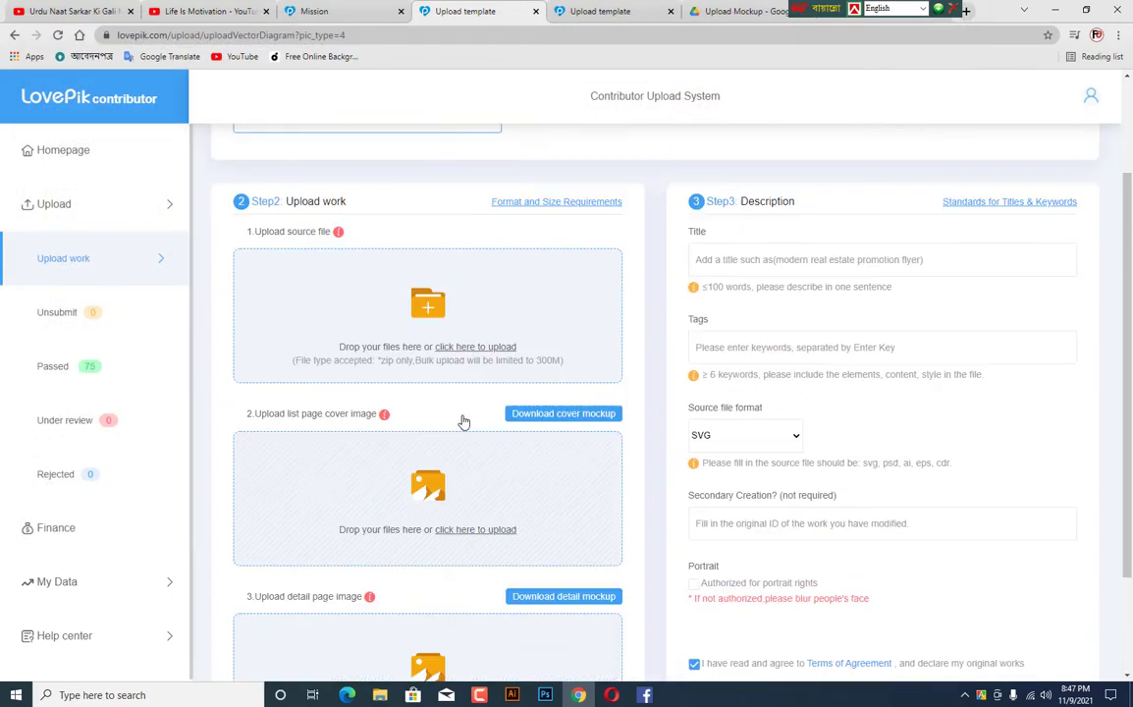
- Open the detail mockup download link in a new tab and go to the Upload Mockup folder in Google Drive
scroll(424, 533, "down", 1)
right_click(561, 525)
left_click(574, 536)
left_click(556, 6)
left_click(633, 8)
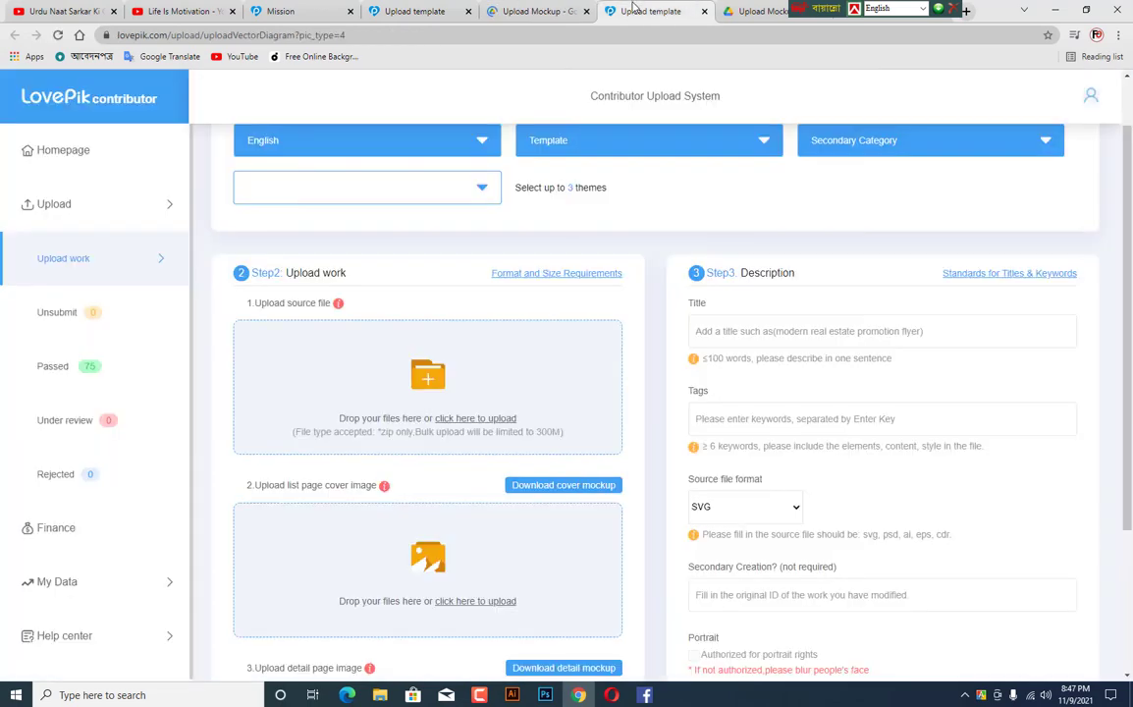
key("ctrl+Tab")
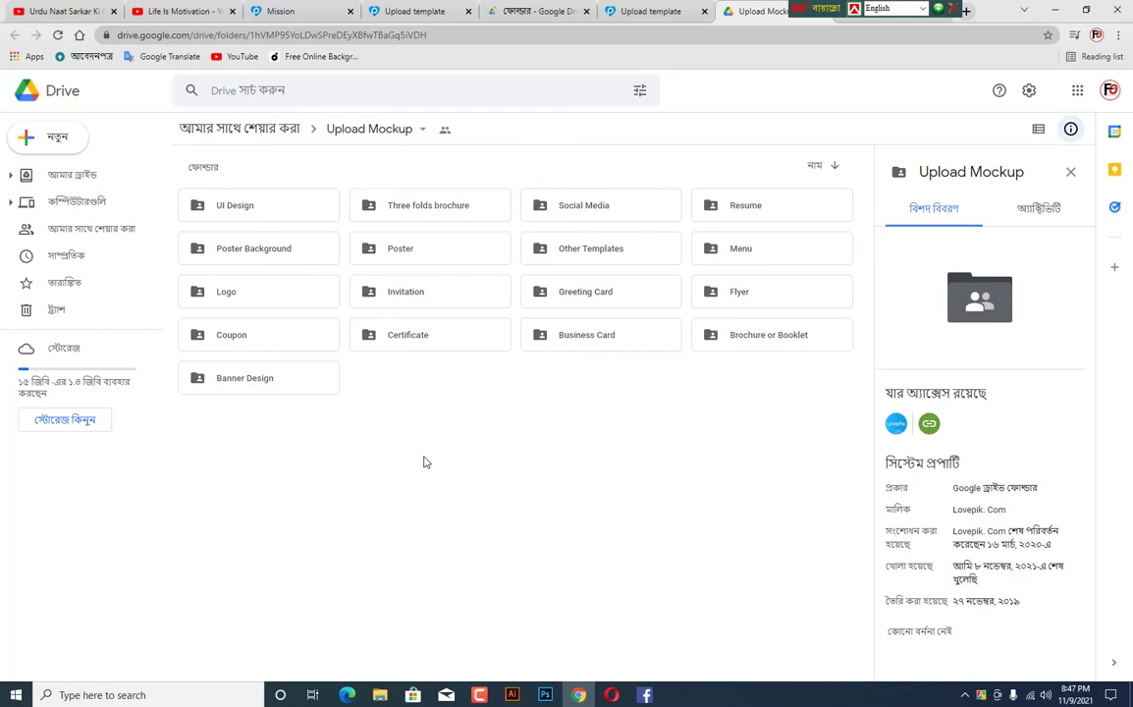
- Open the Flyer folder and select its detail page and list page cover mockup files
left_click(738, 293)
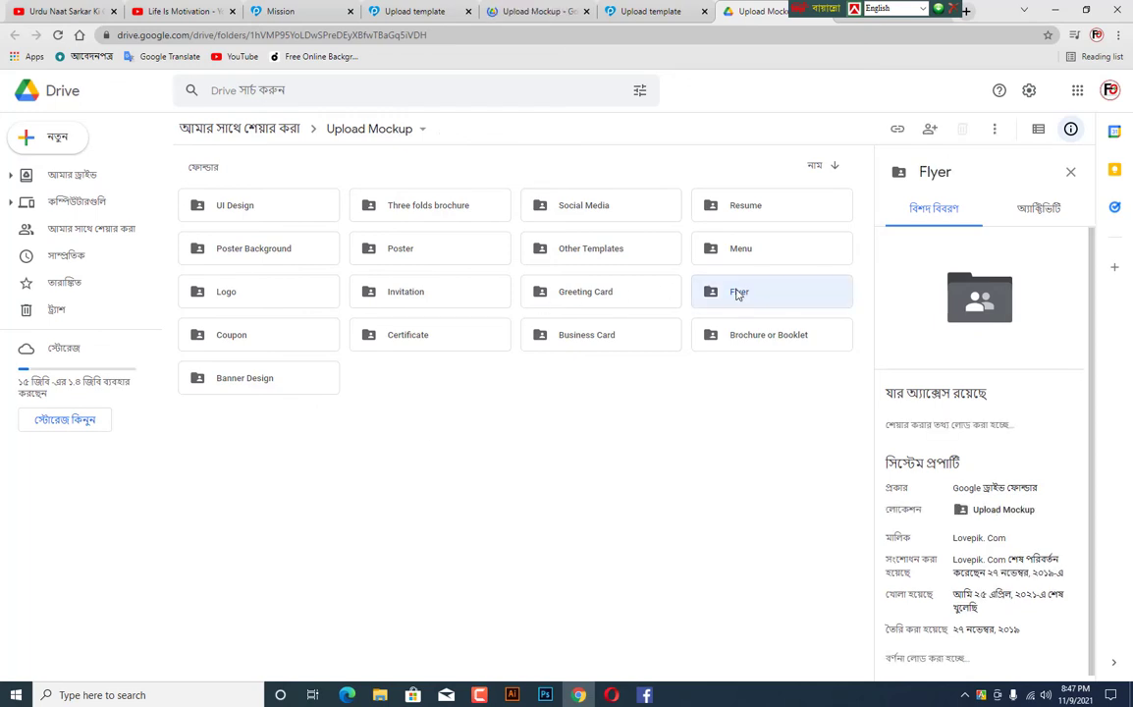
double_click(738, 294)
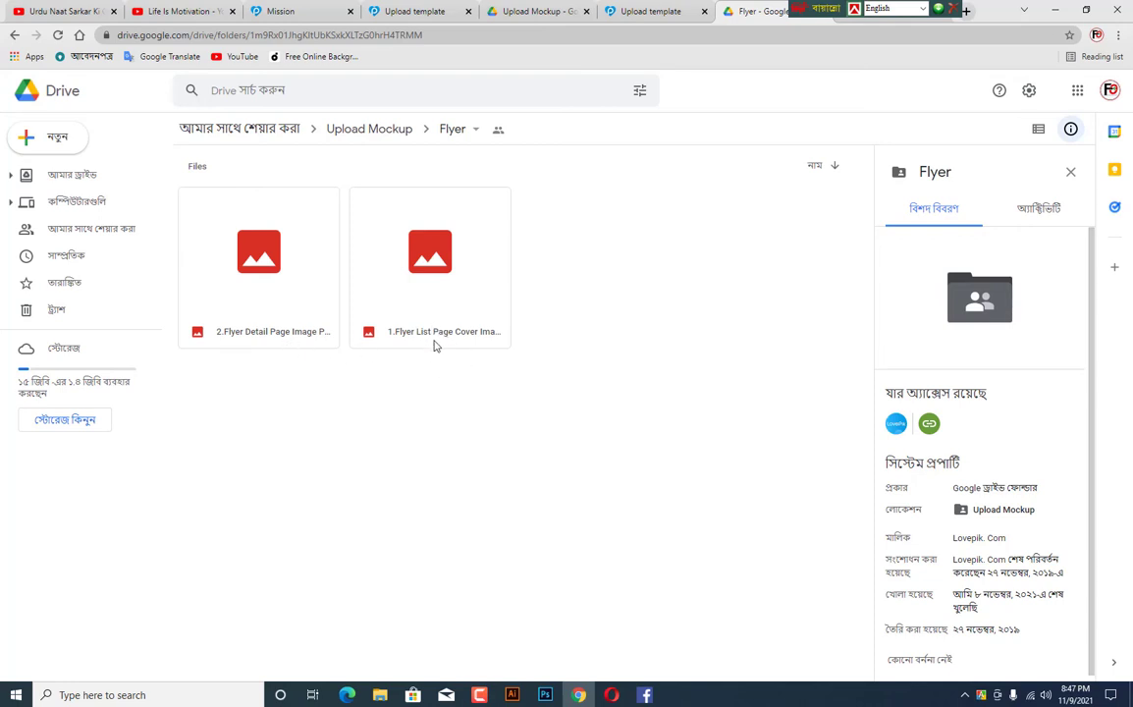
left_click(241, 221)
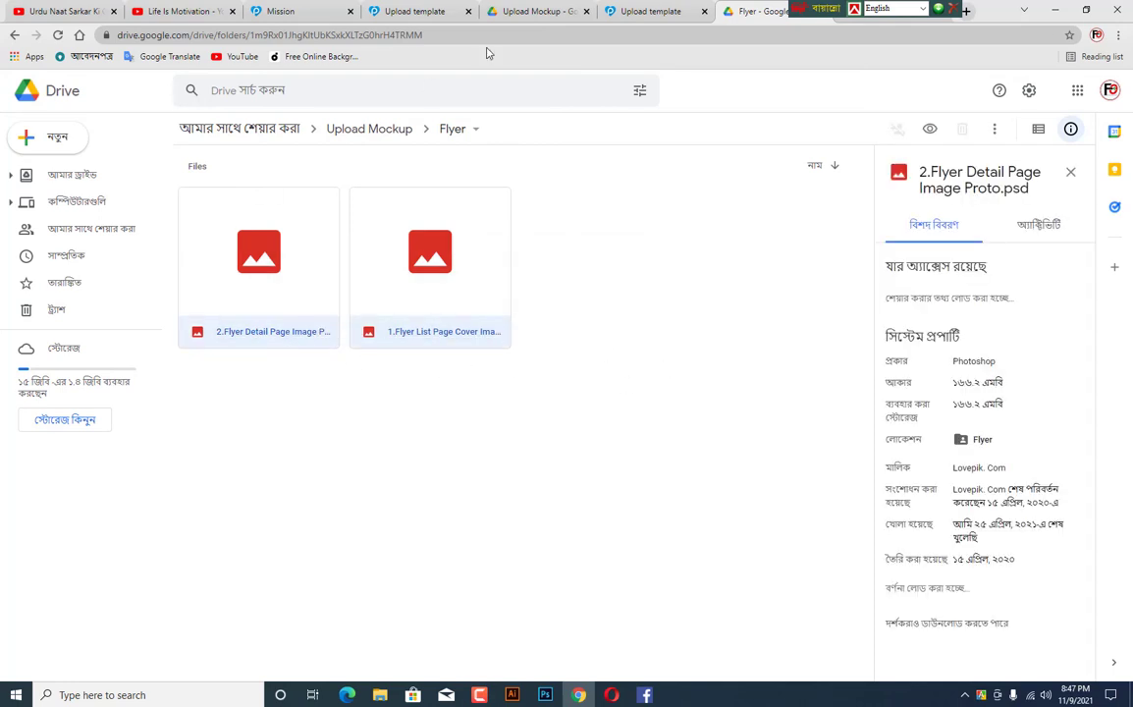
- Compare the template form's list page cover and detail page image areas with the mockup files in the Flyer folder
left_click(444, 7)
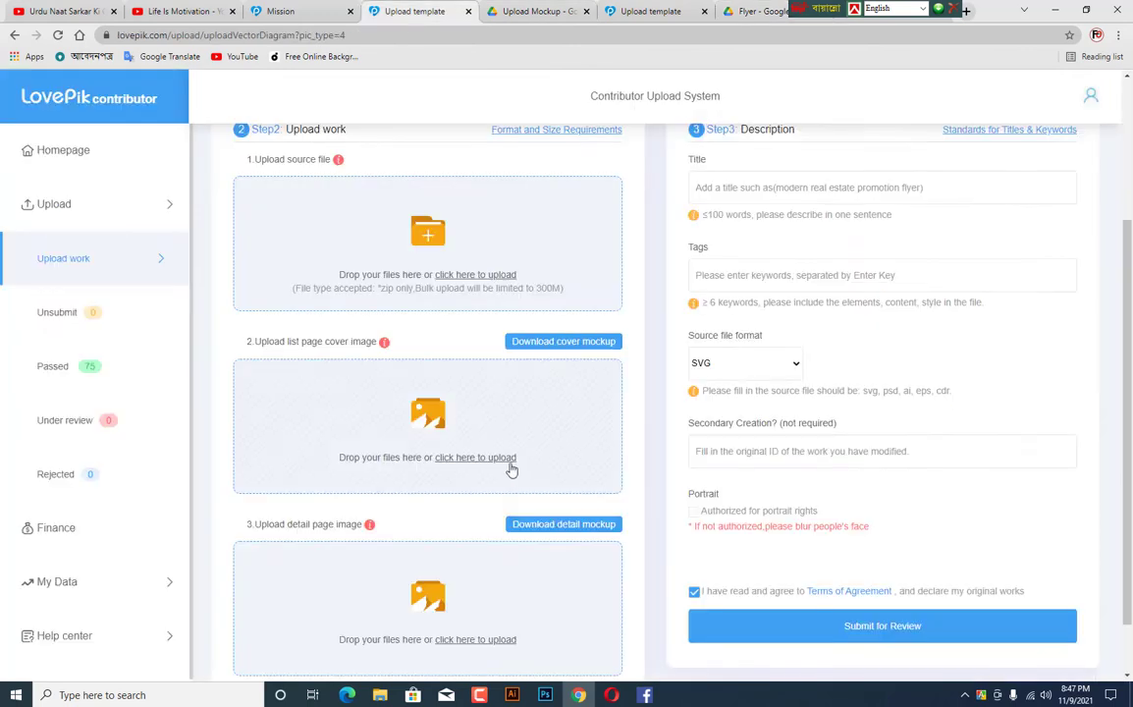
scroll(472, 471, "down", 1)
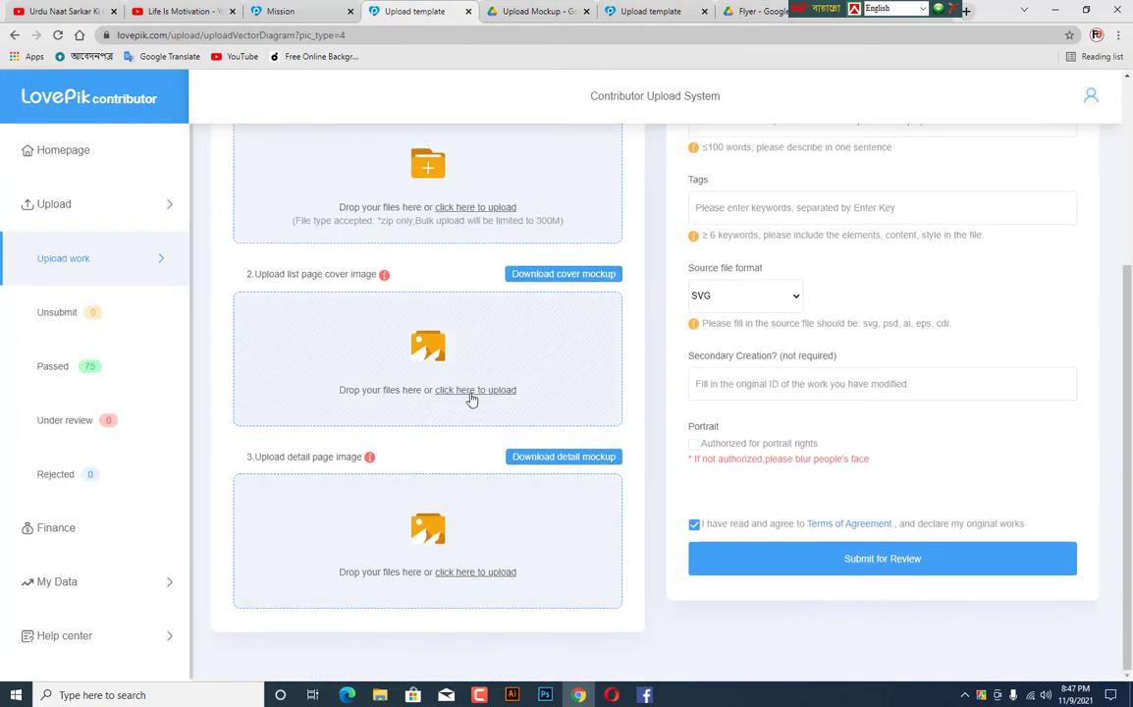
mouse_move(286, 274)
left_mouse_down()
mouse_move(302, 275)
mouse_move(279, 275)
left_mouse_up()
left_click(297, 276)
left_click_drag(287, 455, 367, 500)
left_click(398, 447)
left_click(758, 11)
left_click_drag(577, 319, 236, 324)
left_click(289, 463)
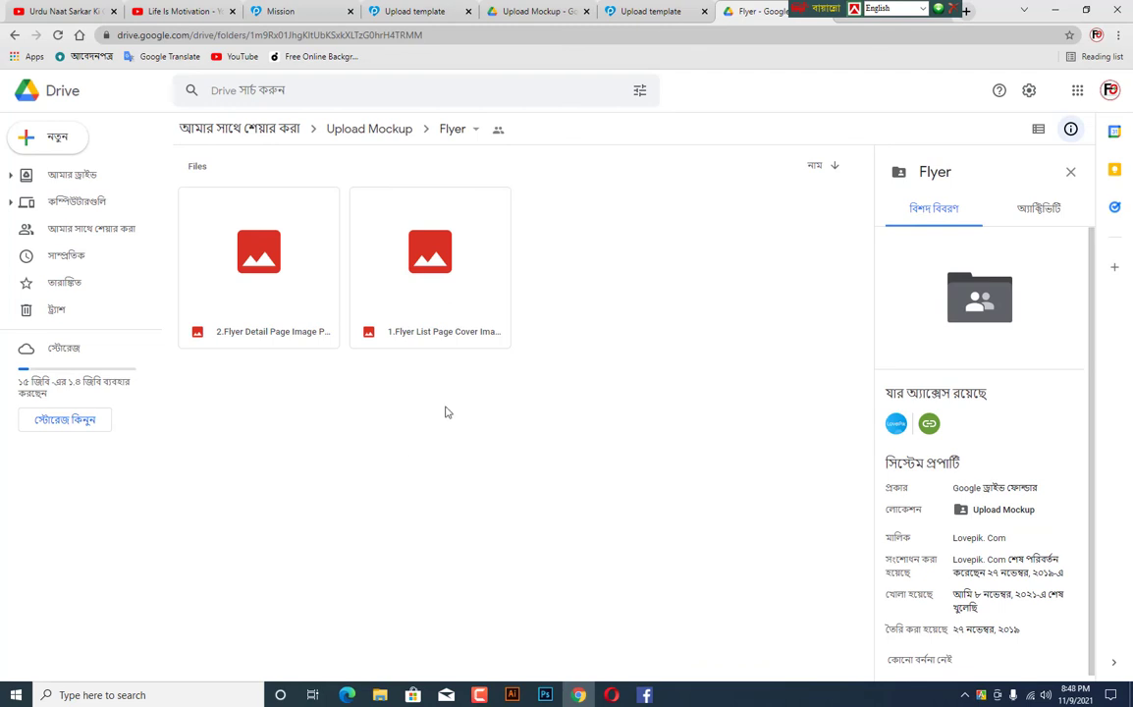
- Back on the template form, review the source file, list page cover image and detail page image sections
left_click(532, 11)
left_click(412, 11)
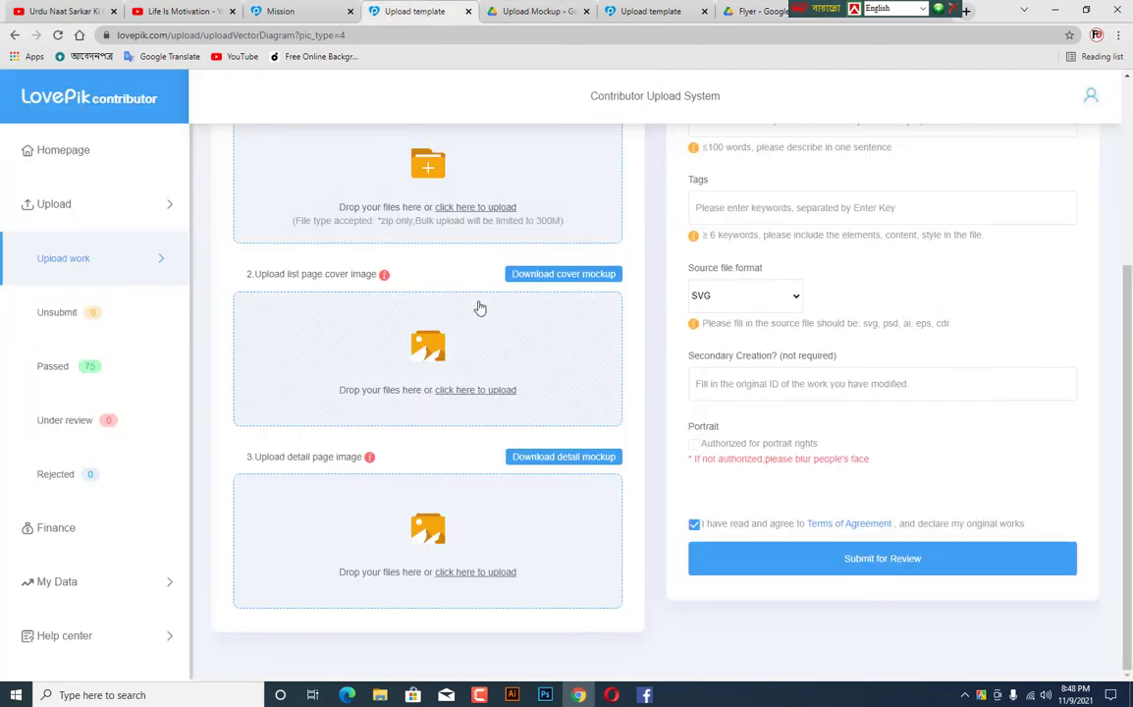
scroll(393, 324, "up", 2)
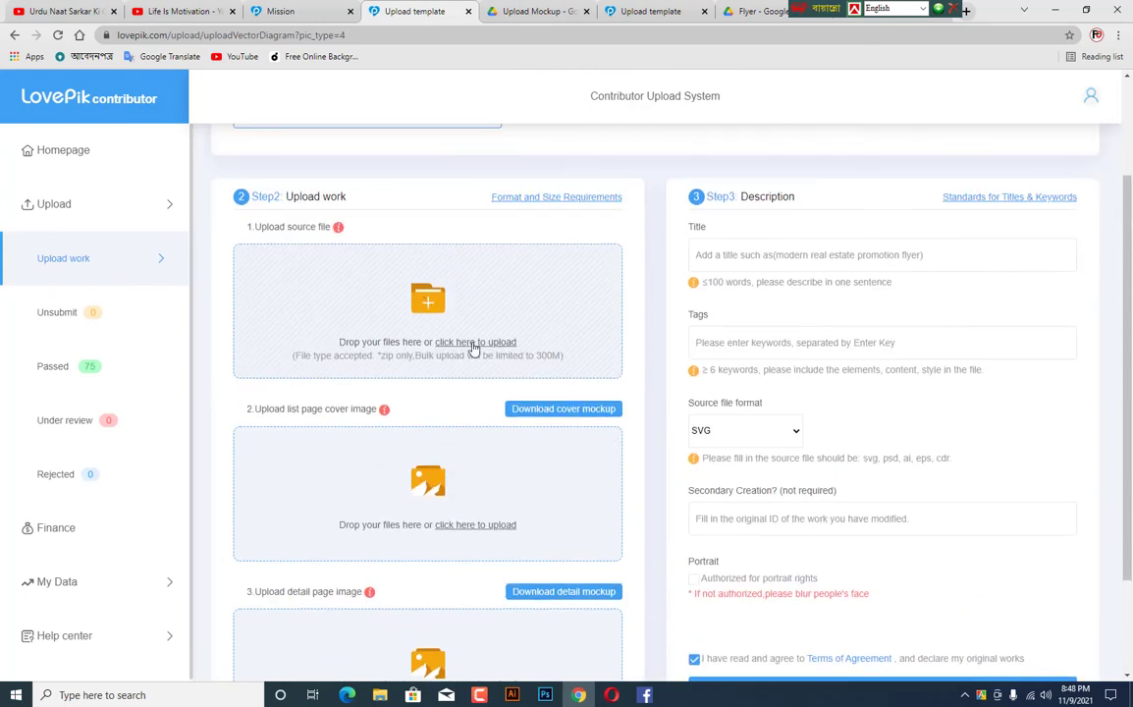
scroll(373, 363, "down", 2)
double_click(291, 274)
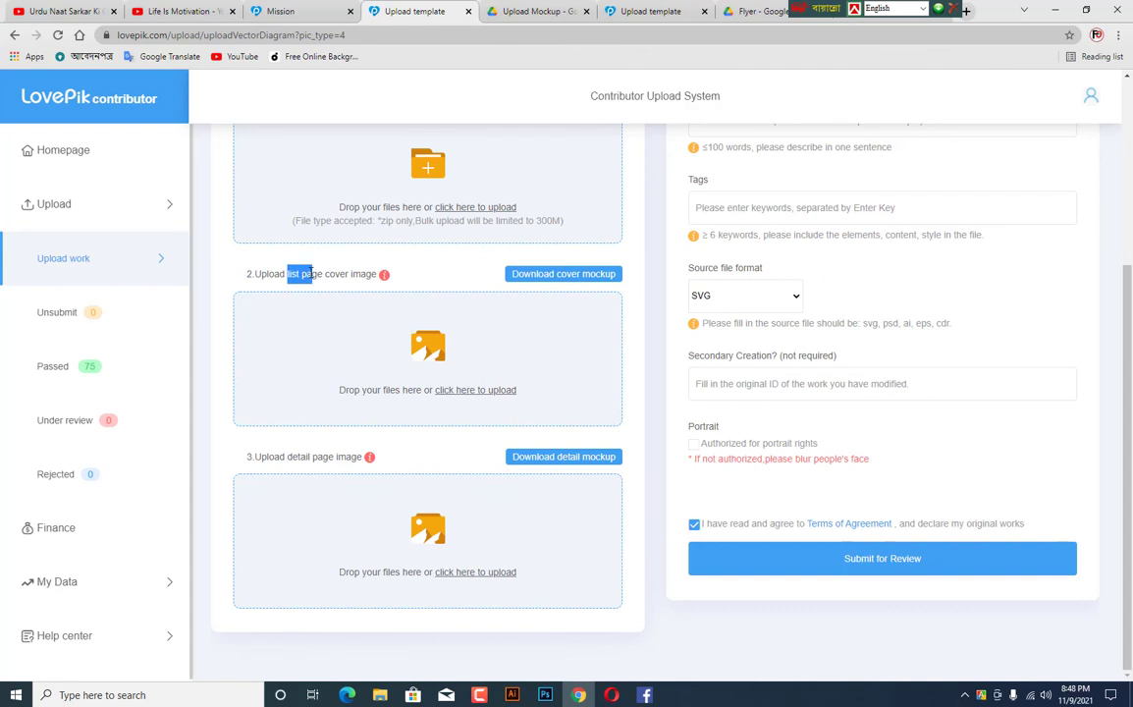
left_click(236, 274)
double_click(291, 274)
left_click_drag(286, 458, 300, 457)
- Inspect the Flyer list page cover and detail page PSD mockups in Drive, matching each to its area on the template form
left_click(754, 11)
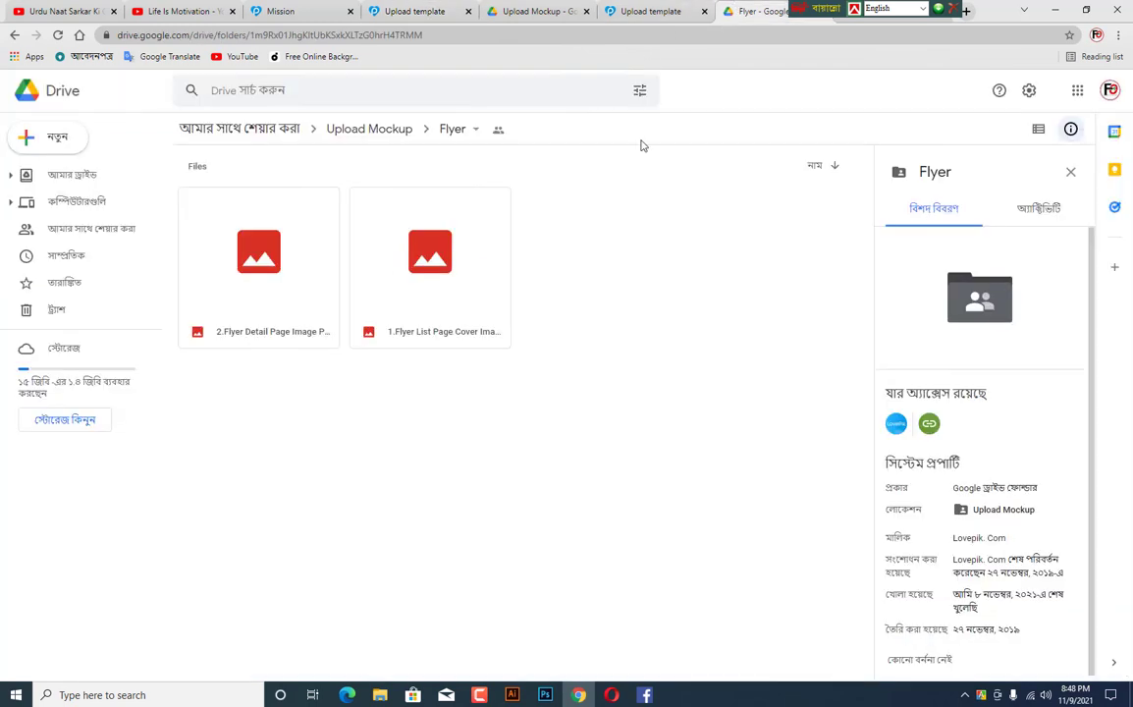
left_click(427, 330)
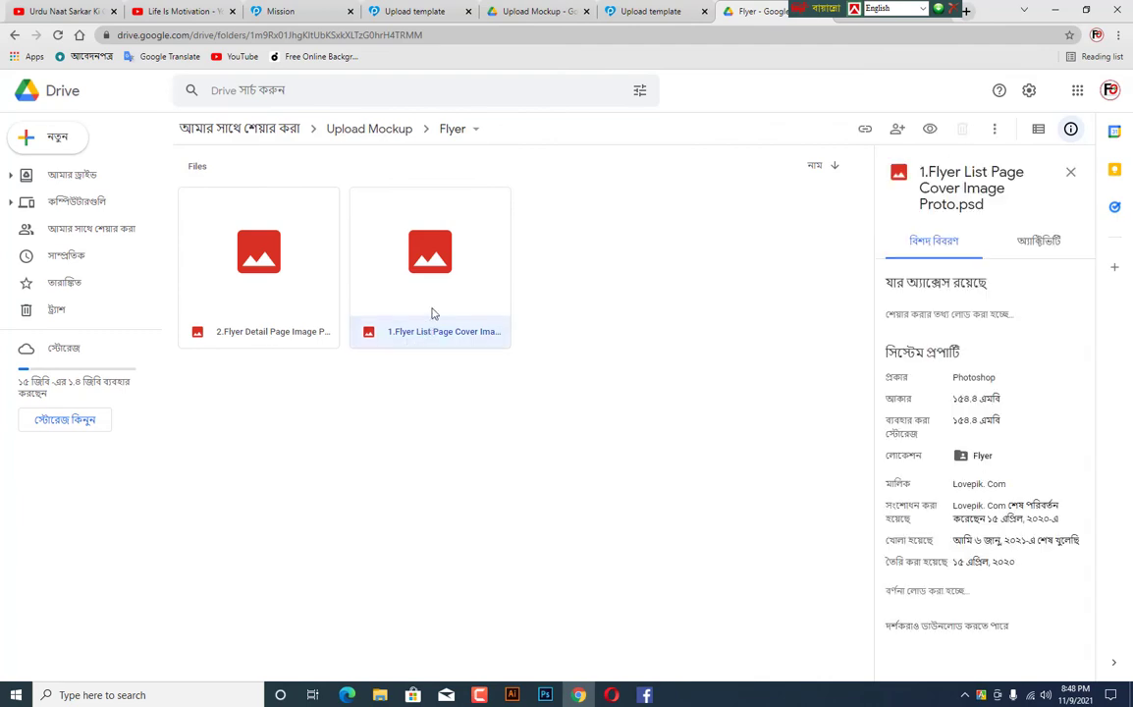
left_click(414, 11)
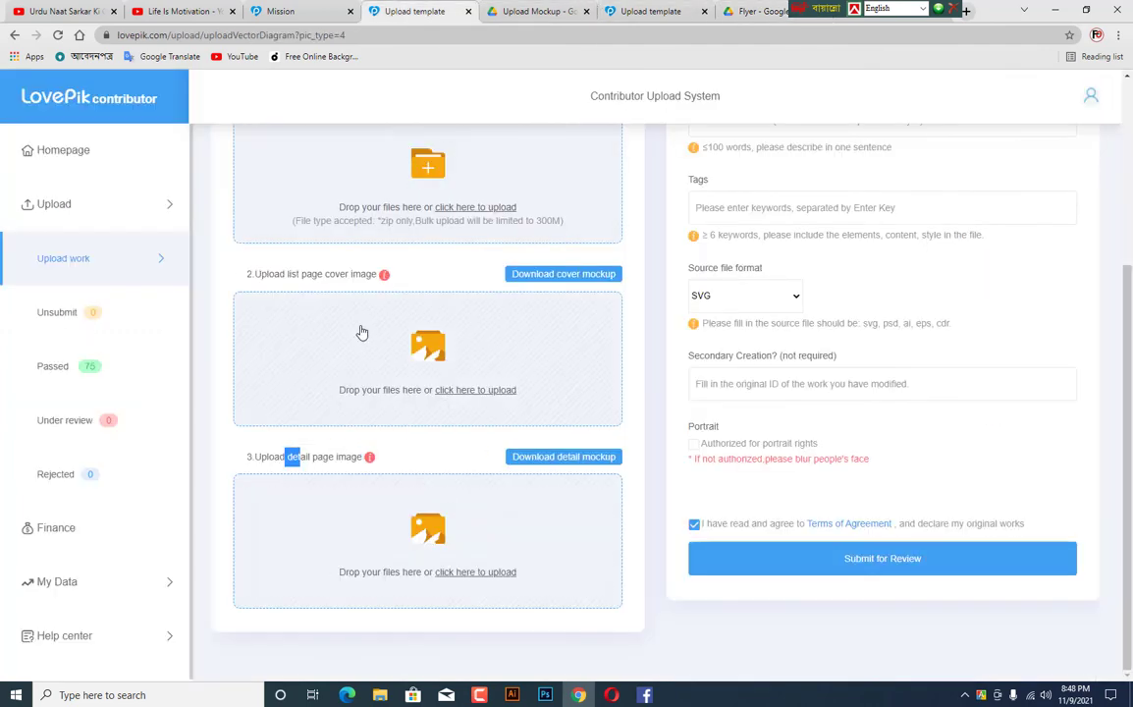
left_click(723, 10)
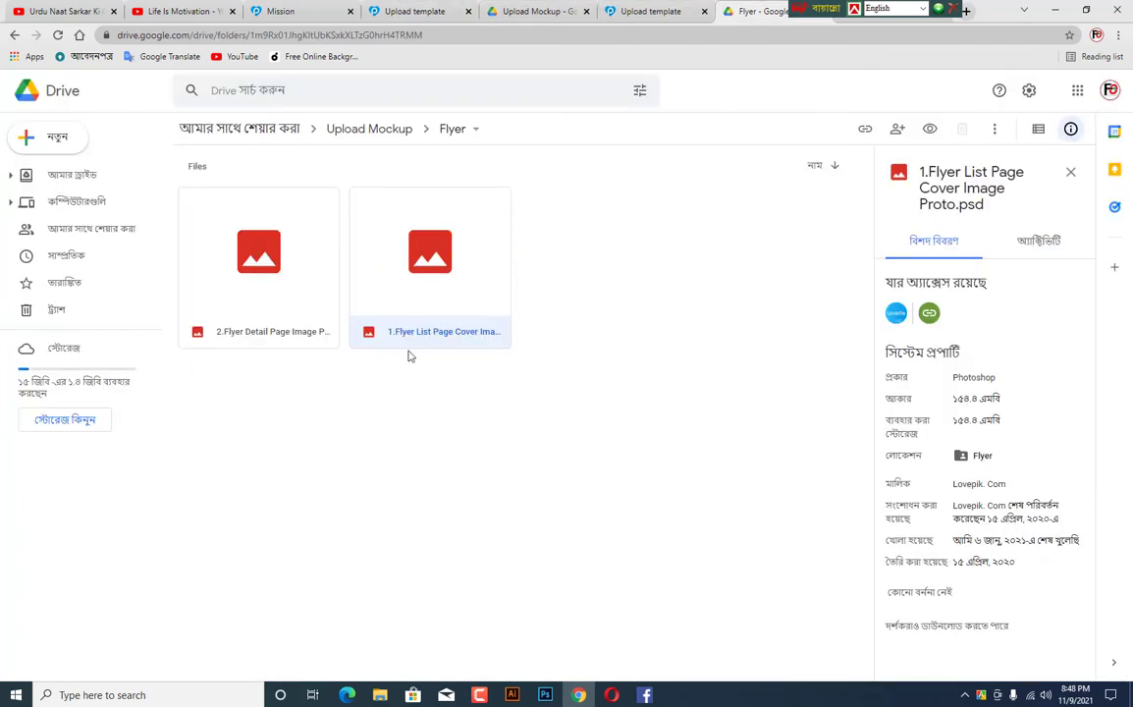
left_click(273, 317)
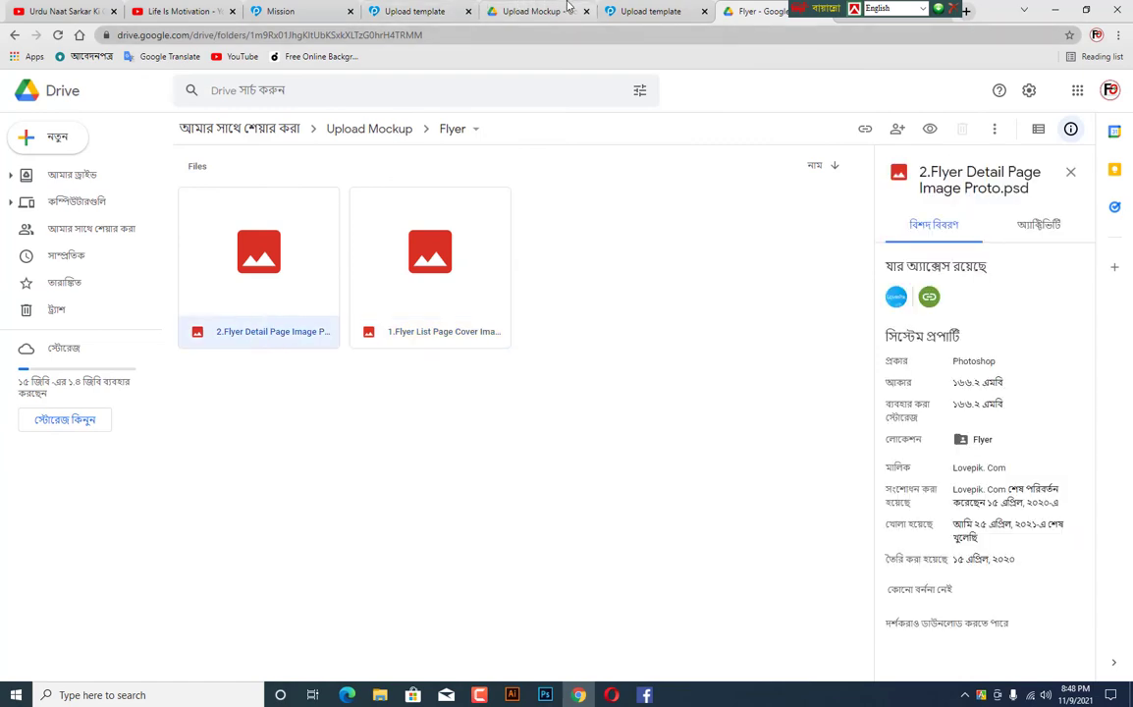
key("ctrl+shift+Tab")
key("ctrl+shift+Tab")
left_click(399, 8)
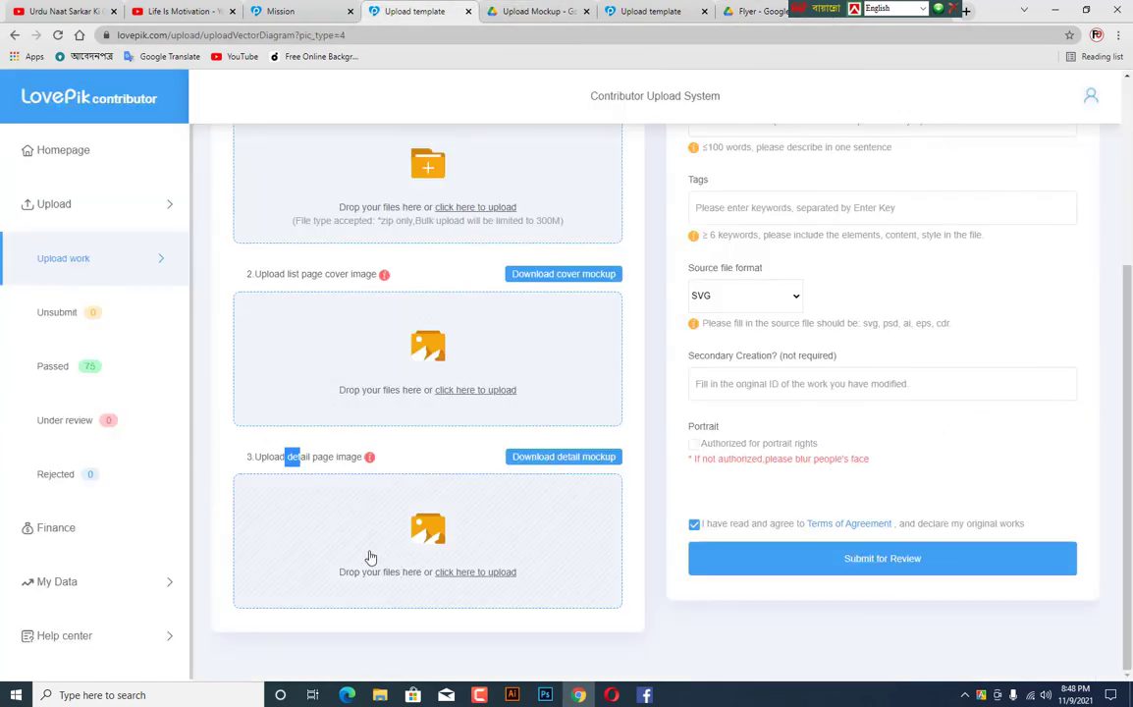
scroll(796, 335, "up", 3)
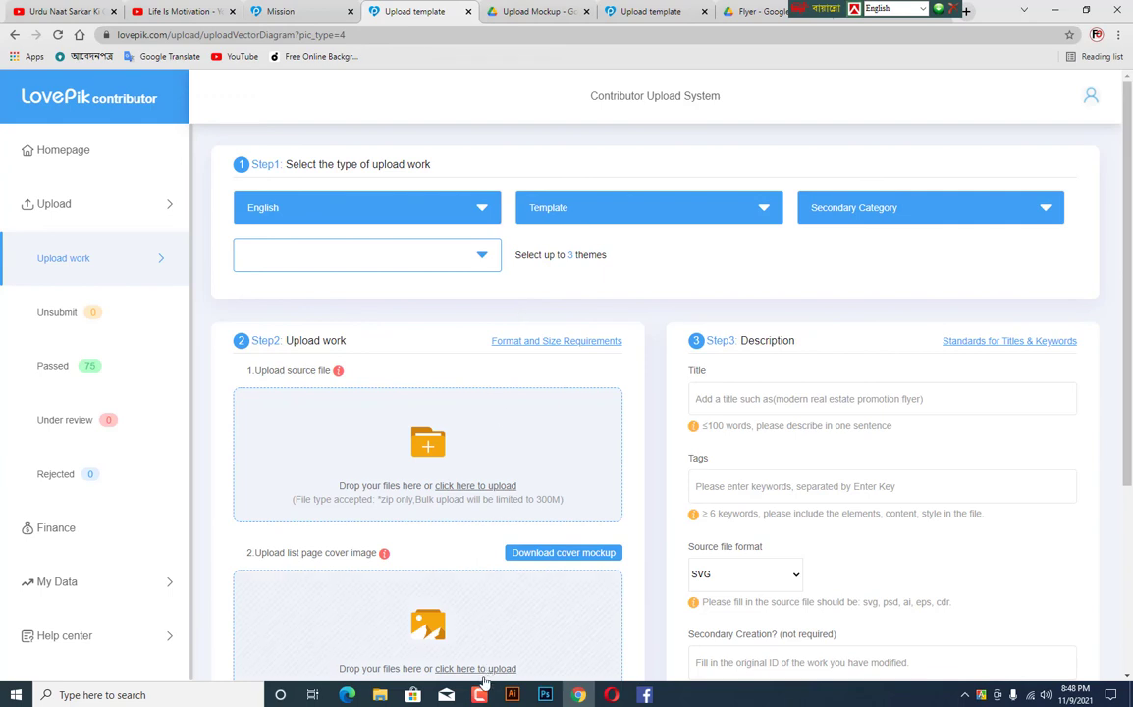
- Move the Camtasia icon to the end of the taskbar icons and refresh the desktop
left_click_drag(479, 695, 661, 695)
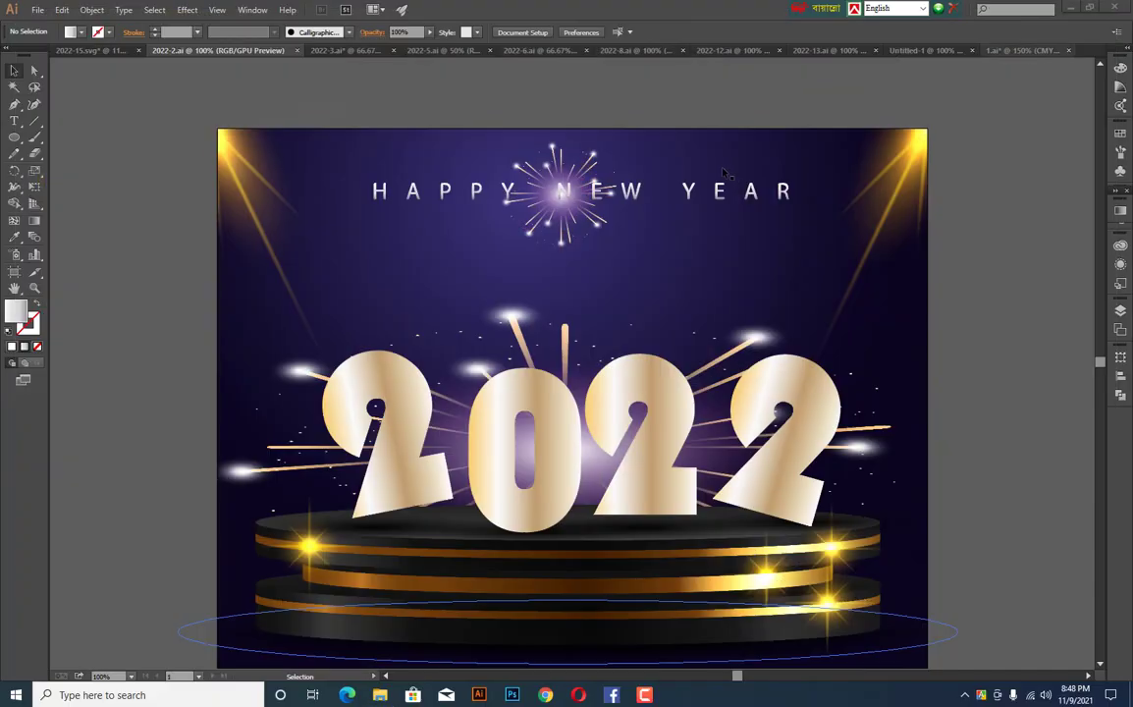
key("super+d")
right_click(792, 149)
left_click(844, 189)
right_click(864, 226)
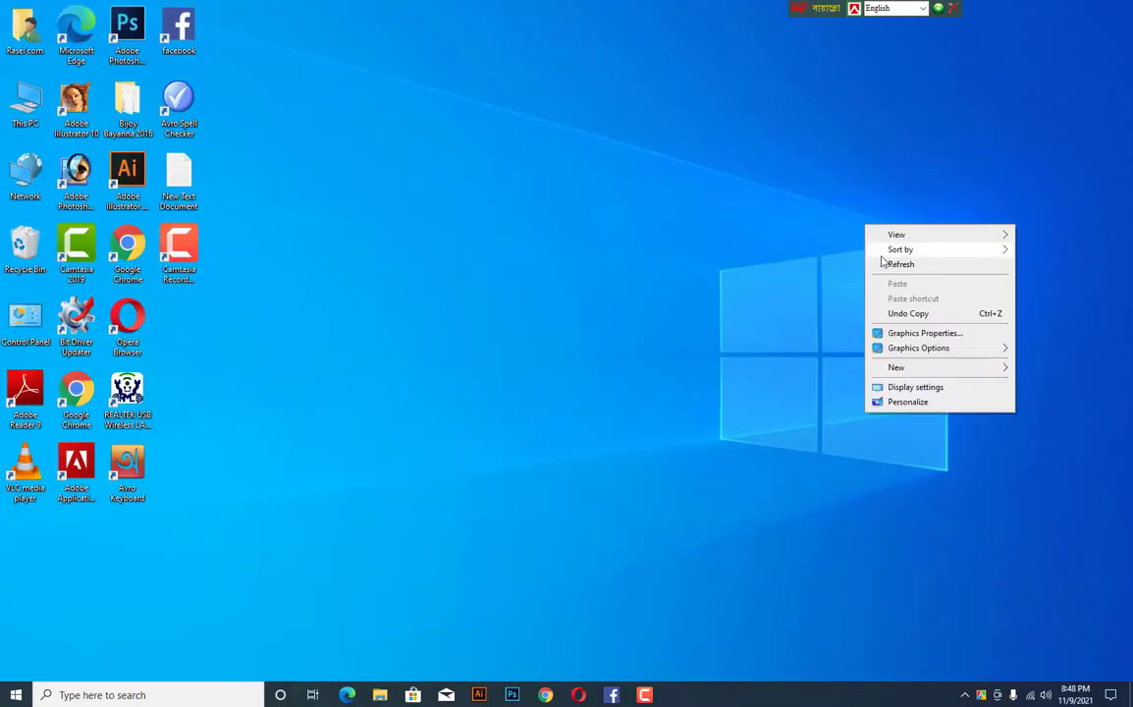